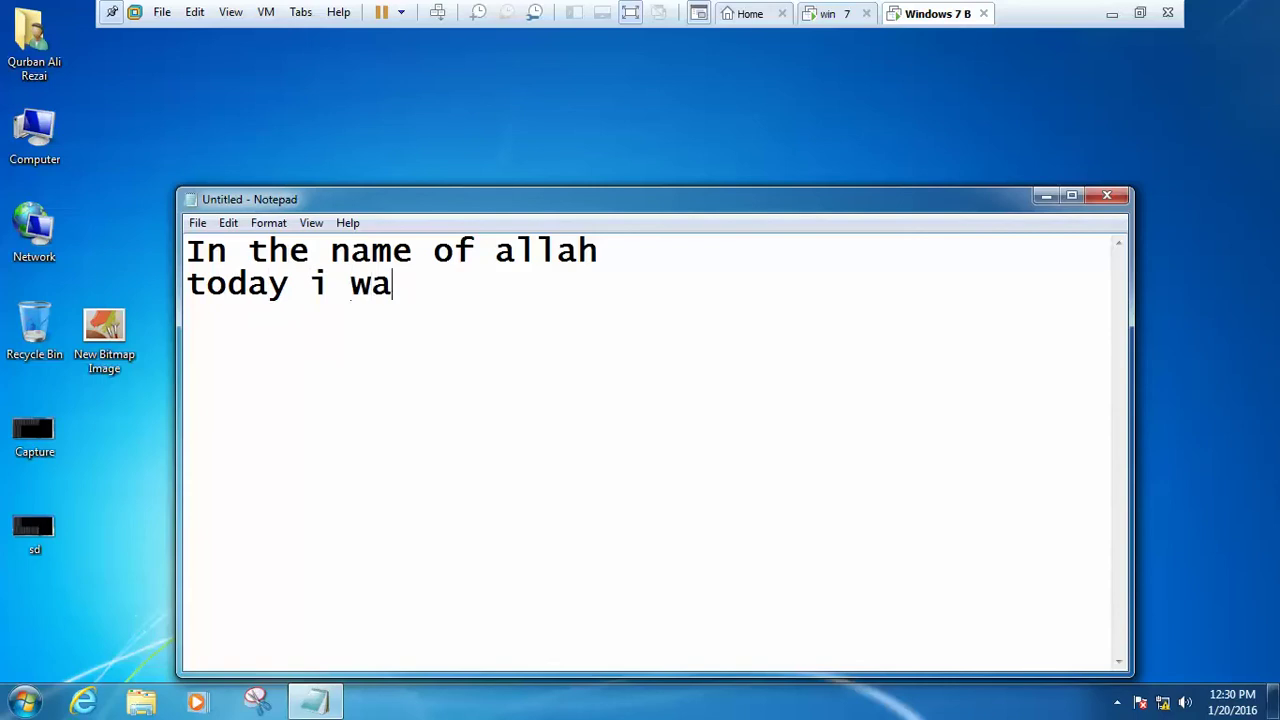
Step: Complete the second line of the note so it reads "today i want to show you how to use HOME GROUP"
type("s")
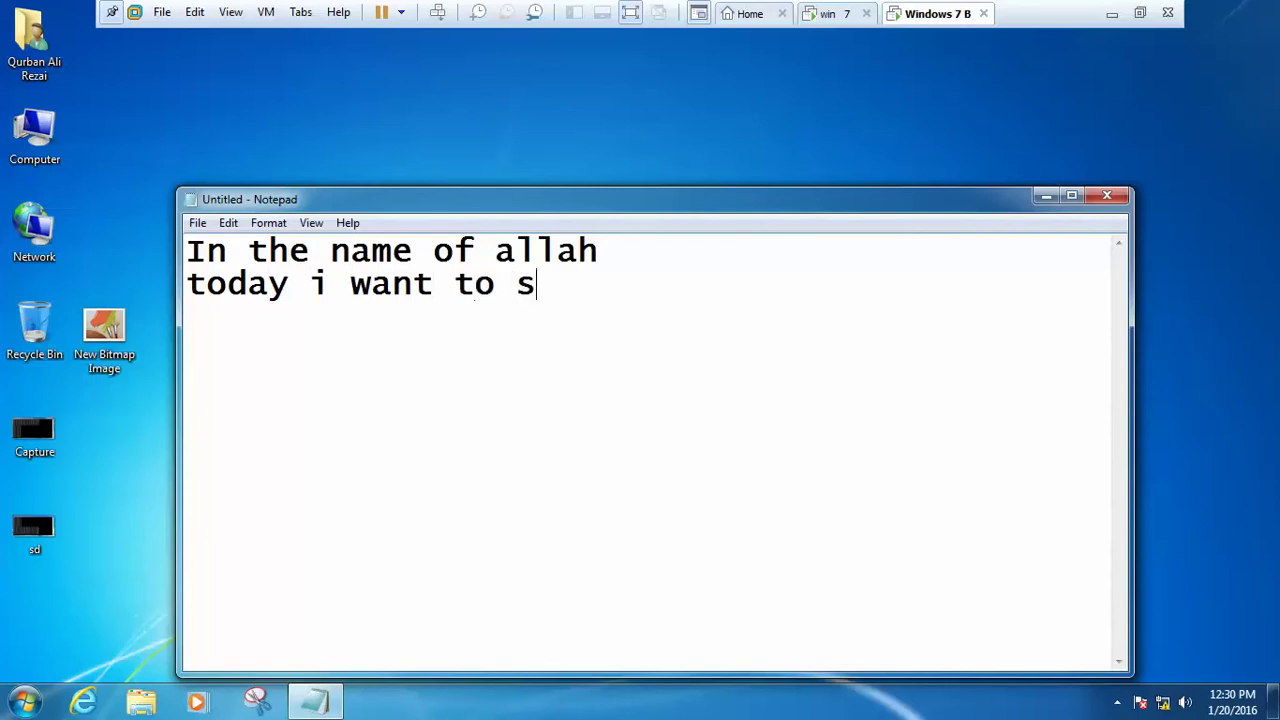
type("how you ")
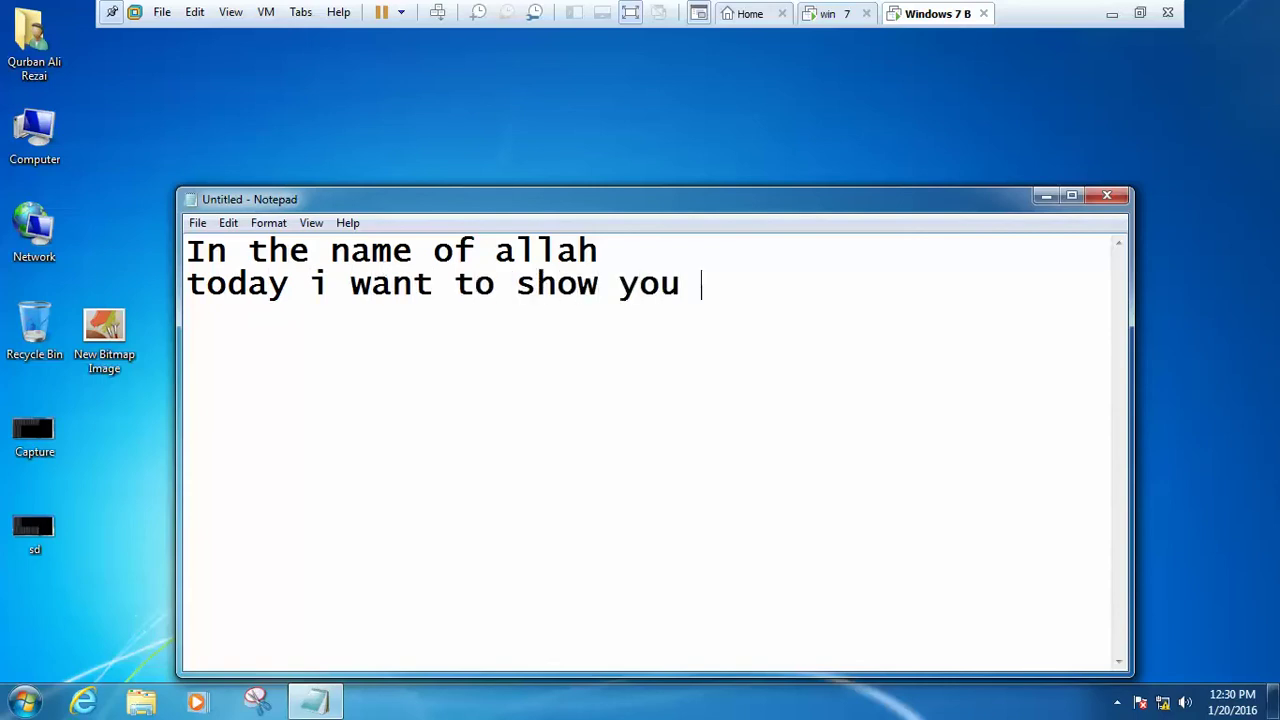
type("how ")
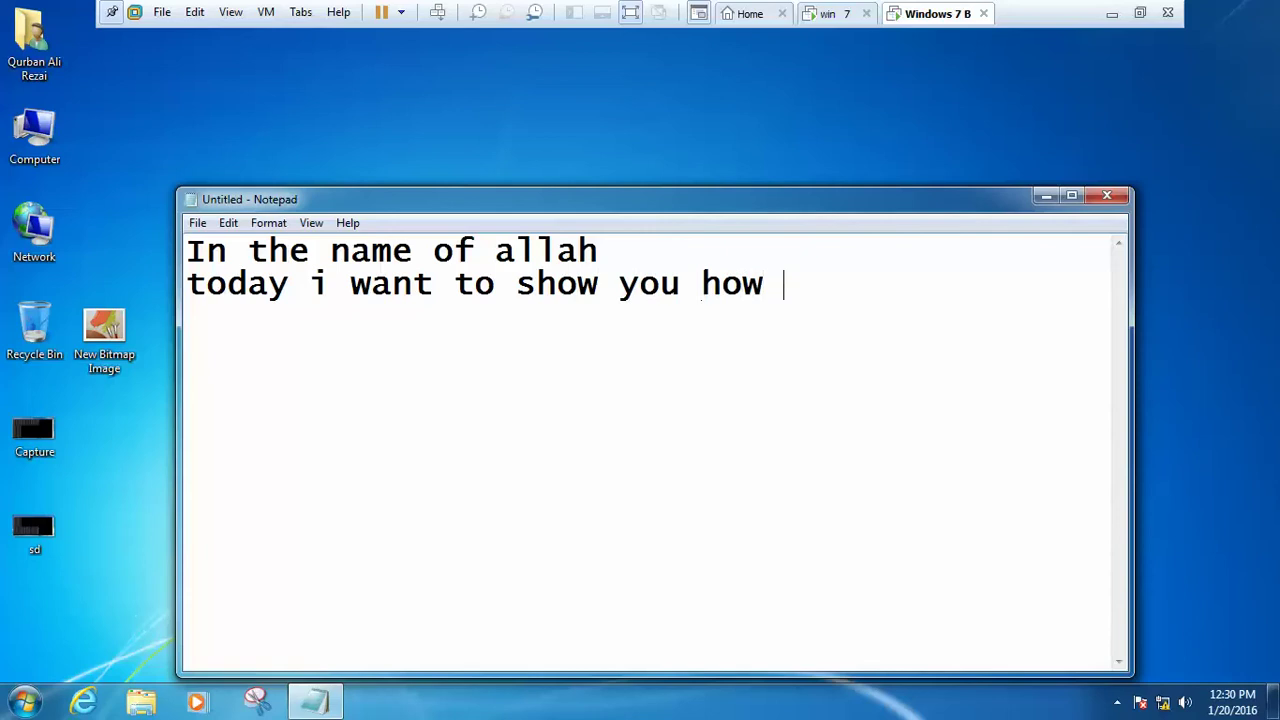
type("to use HO")
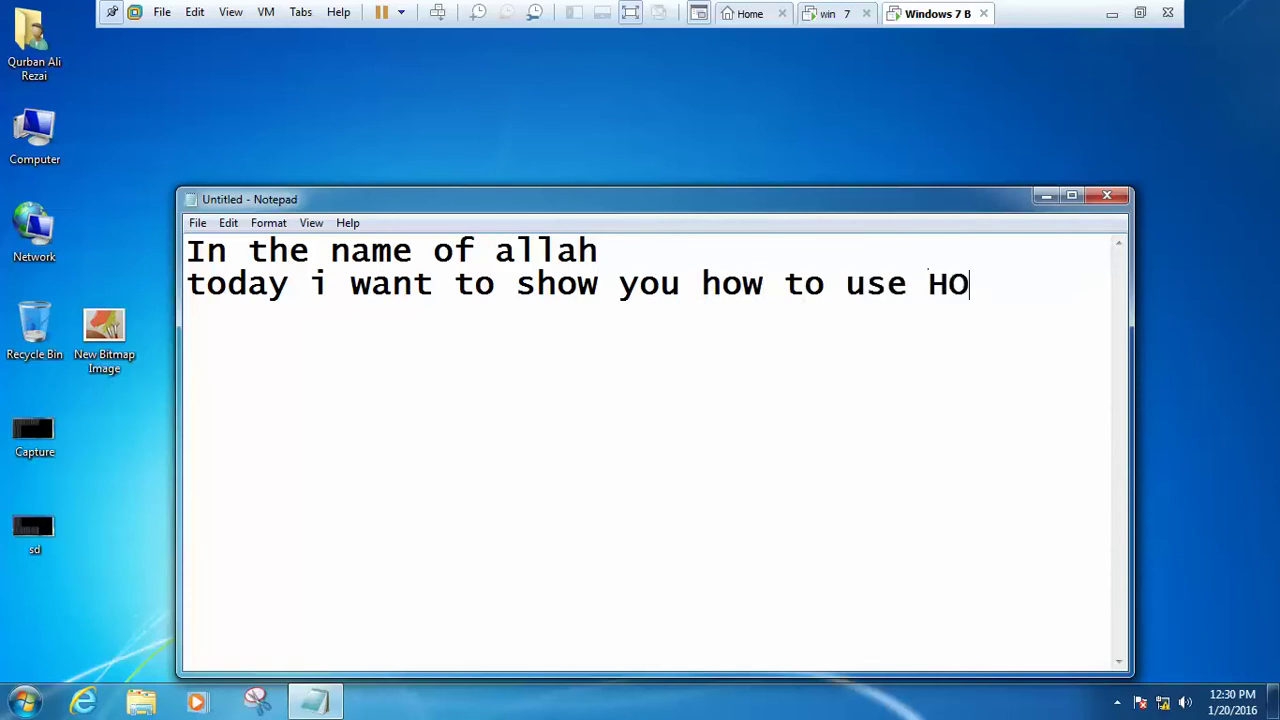
type("ME GROUP")
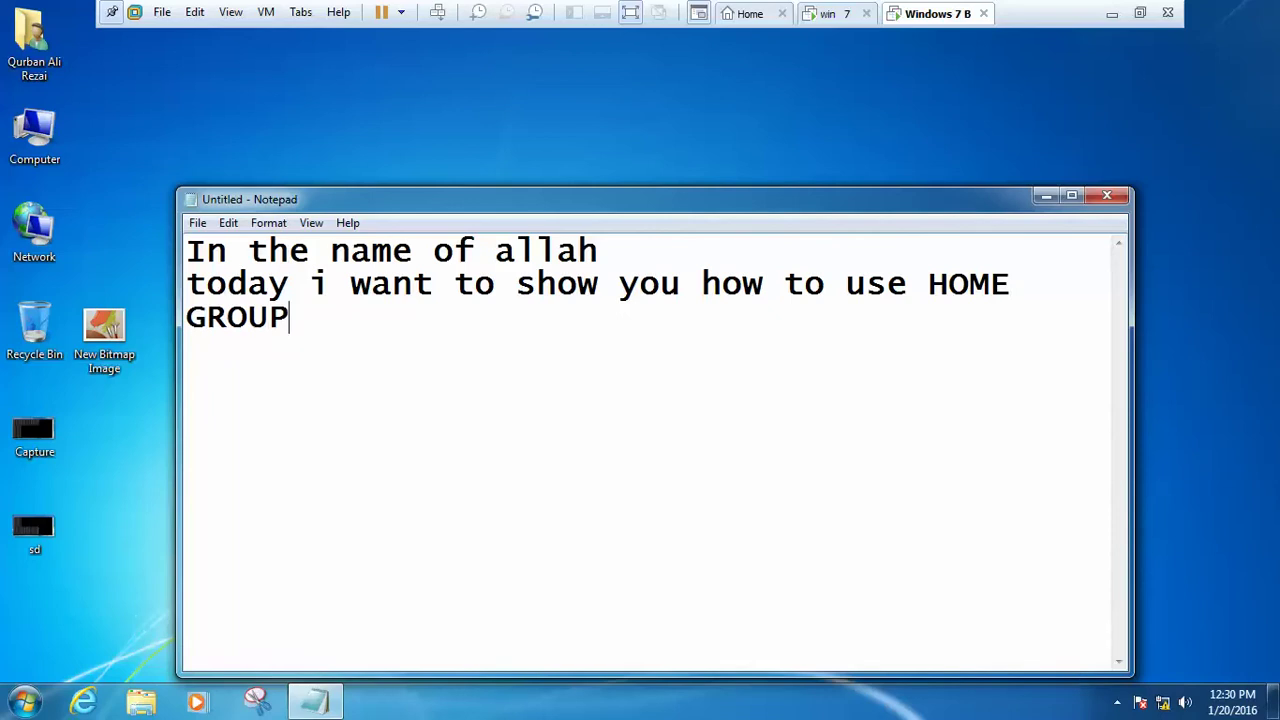
Step: Replace all the note's text with "we use home group for privet connection" and start a new line
key("ctrl+a")
key("Delete")
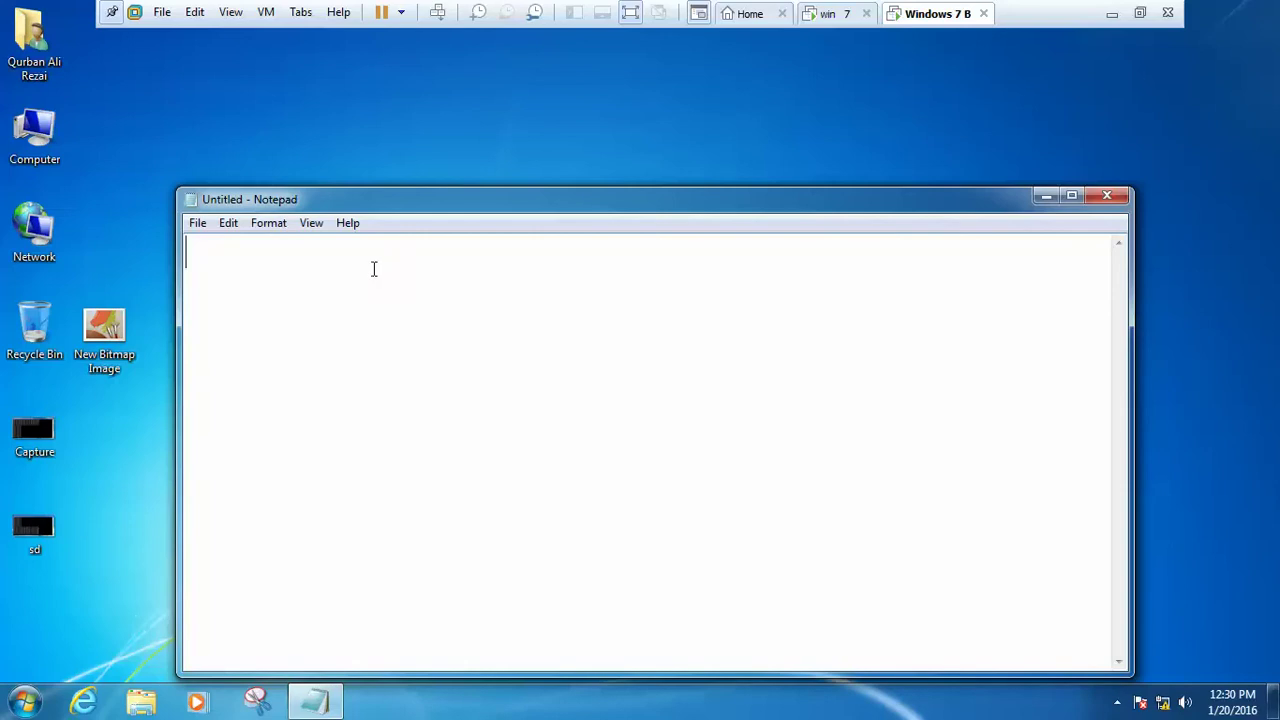
type("weh")
key("BackSpace")
type("use home")
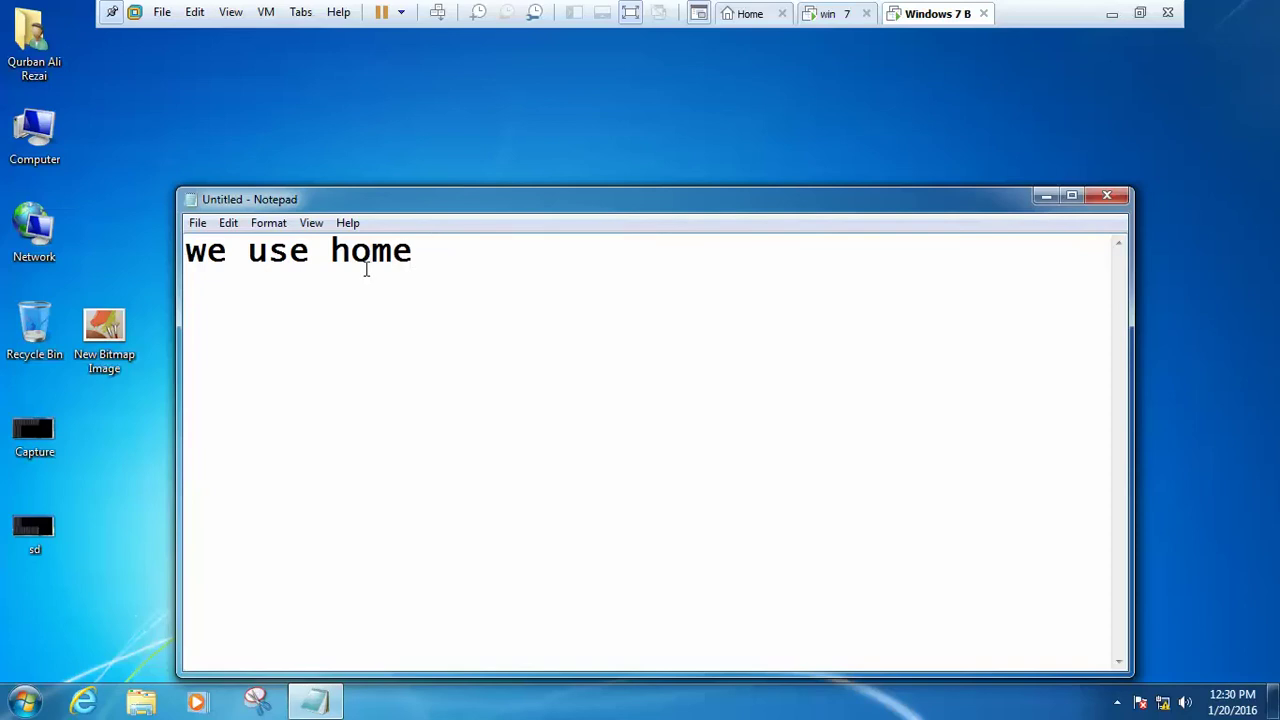
type(" group")
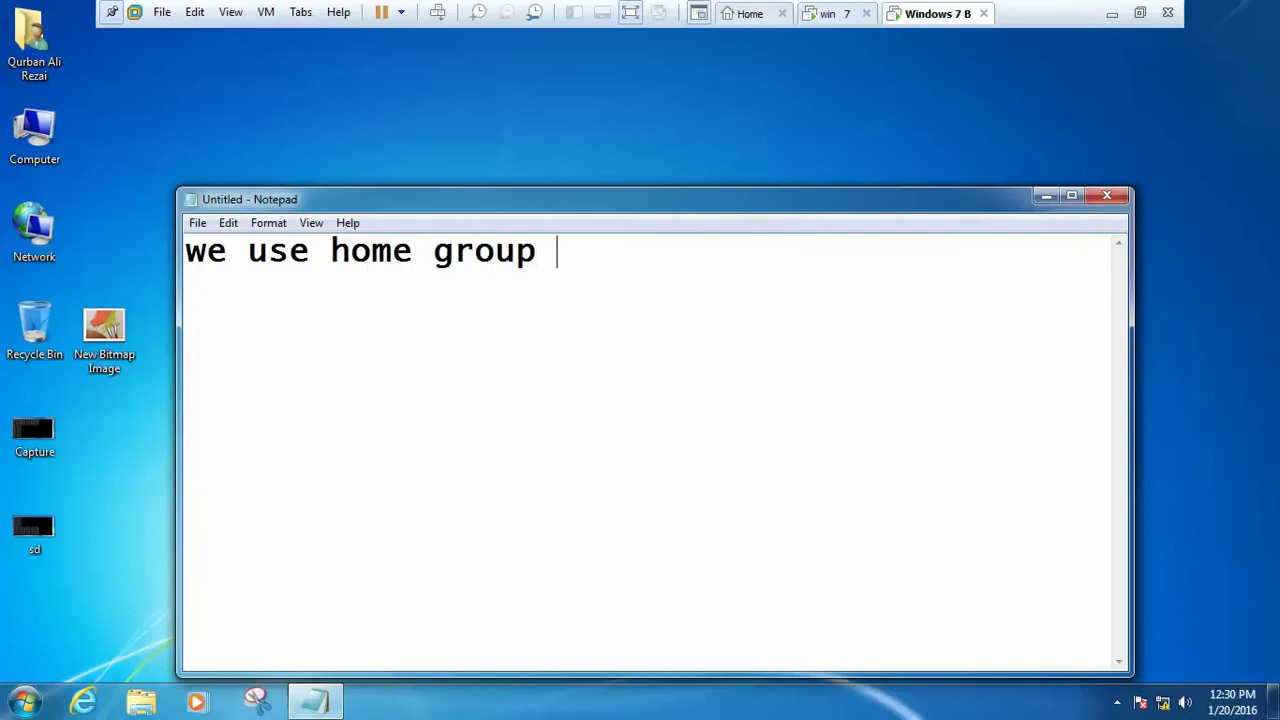
type(" for privet ")
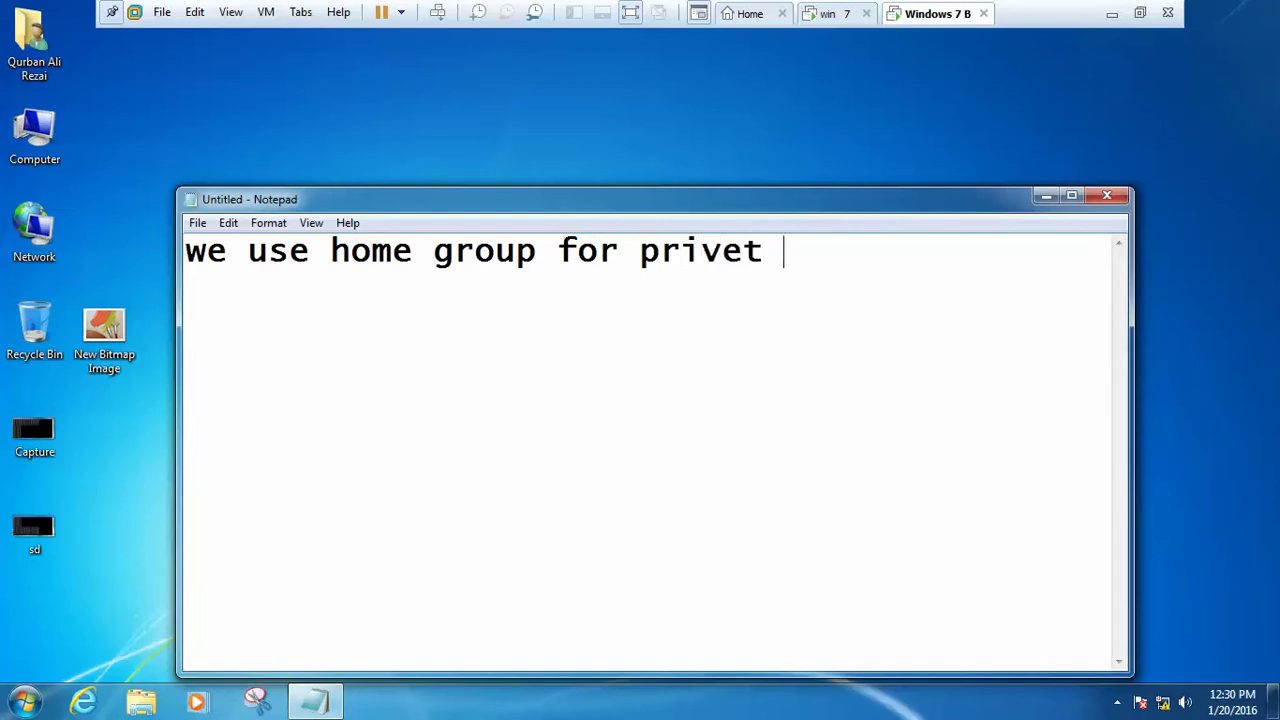
type("conc=")
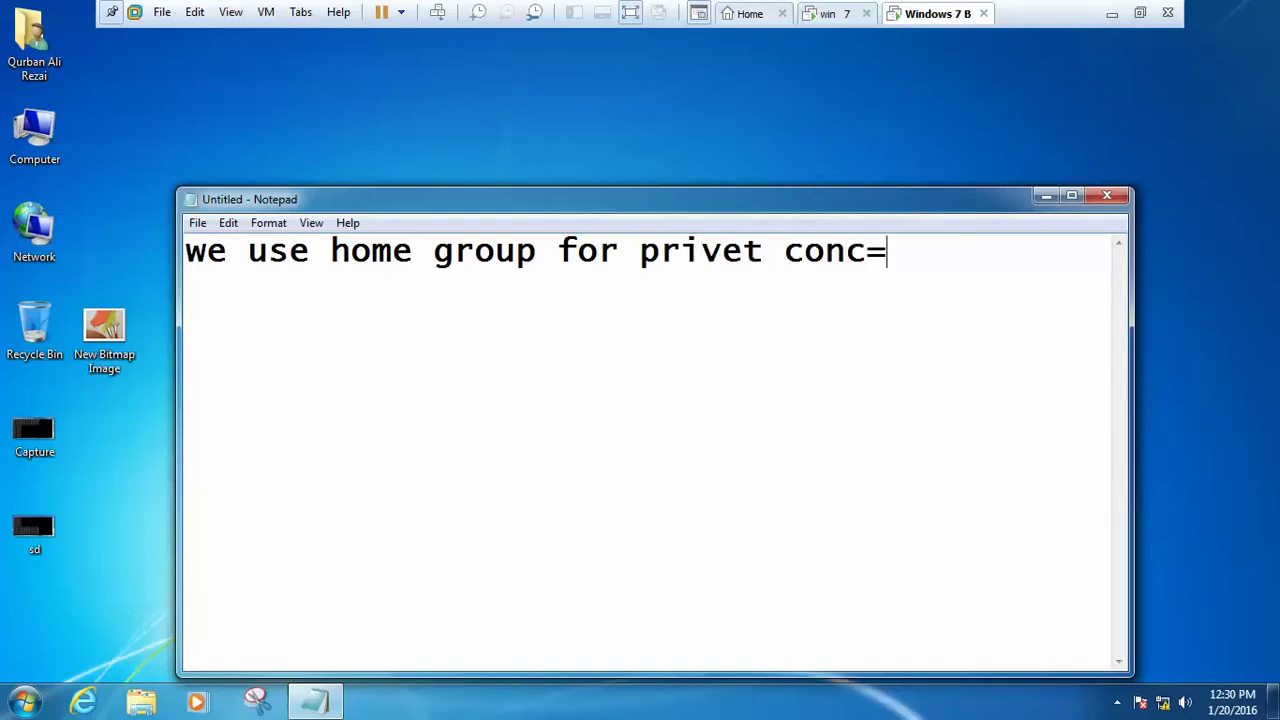
key("BackSpace")
key("BackSpace")
type("nec")
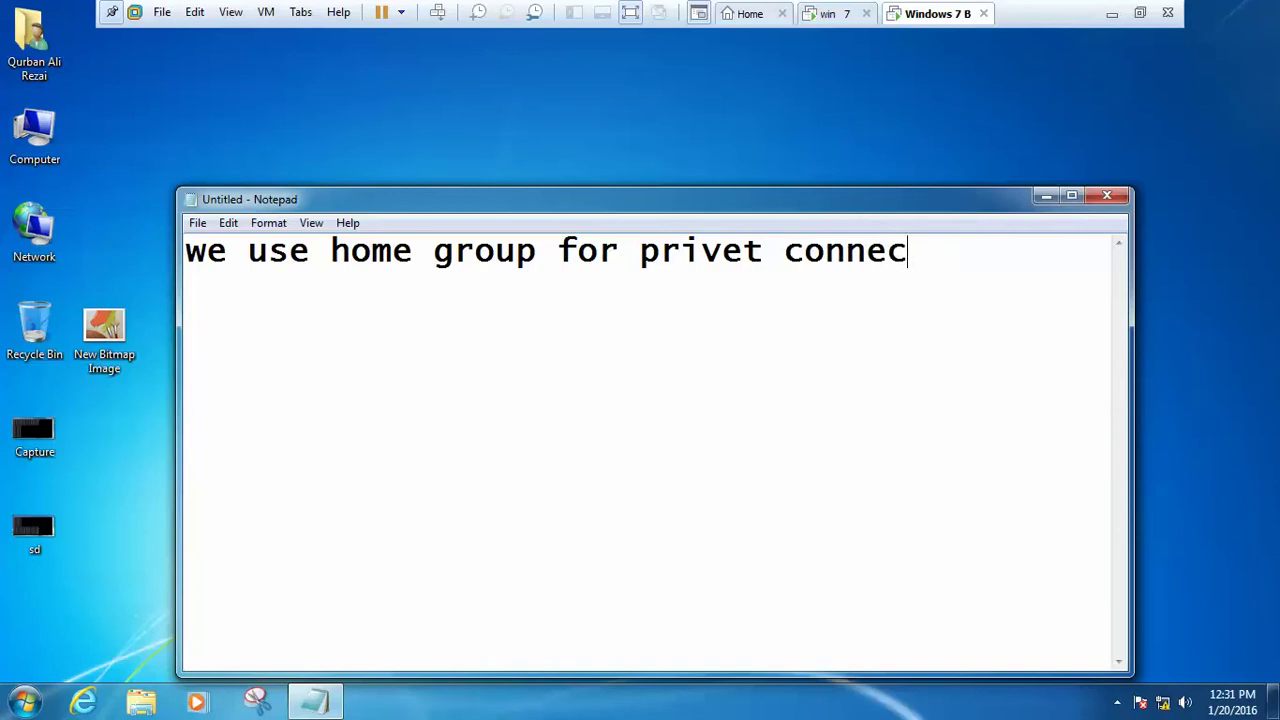
type("tion")
key("Return")
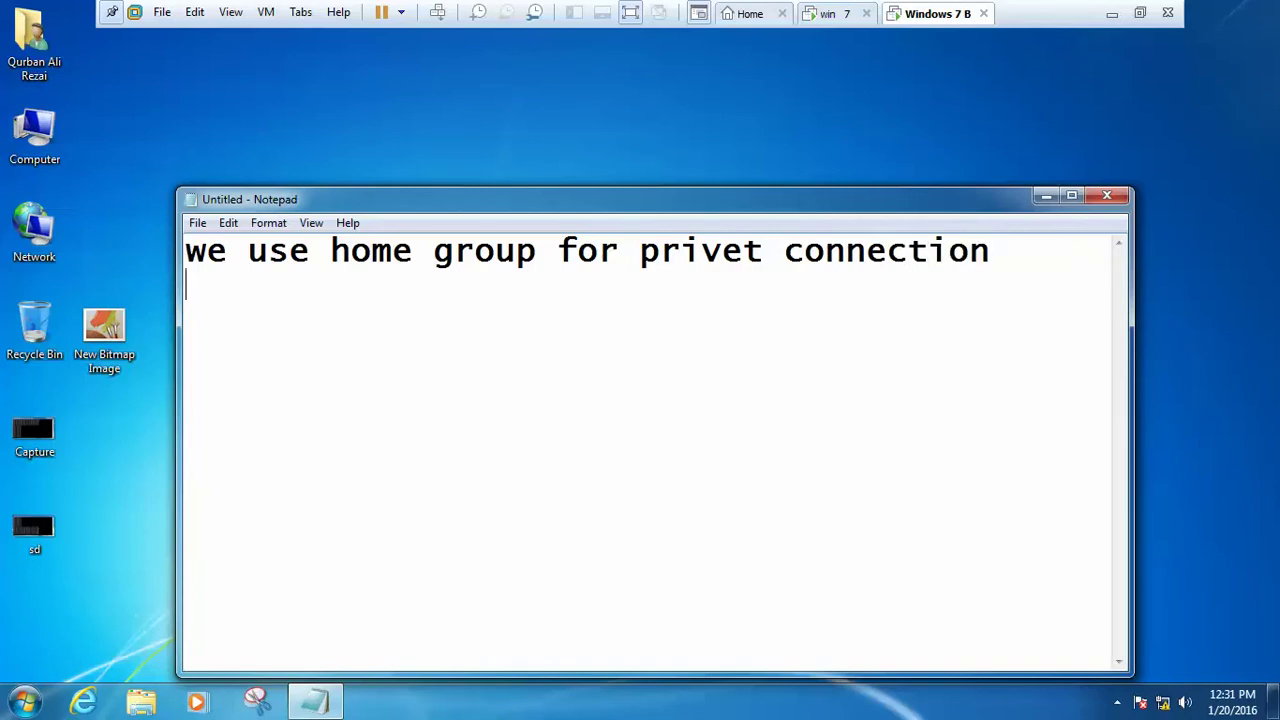
Step: Write "for sahring files to specific pc" on the note's second line
type("for sahrin")
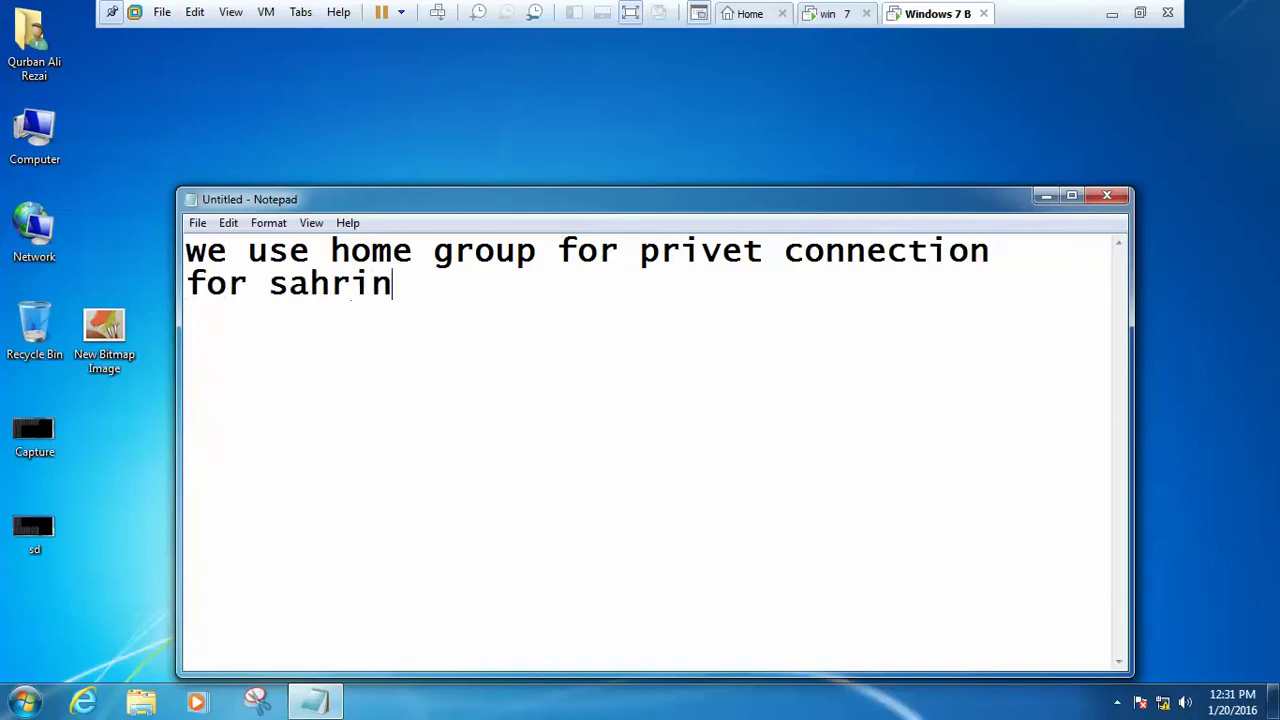
type("g fil")
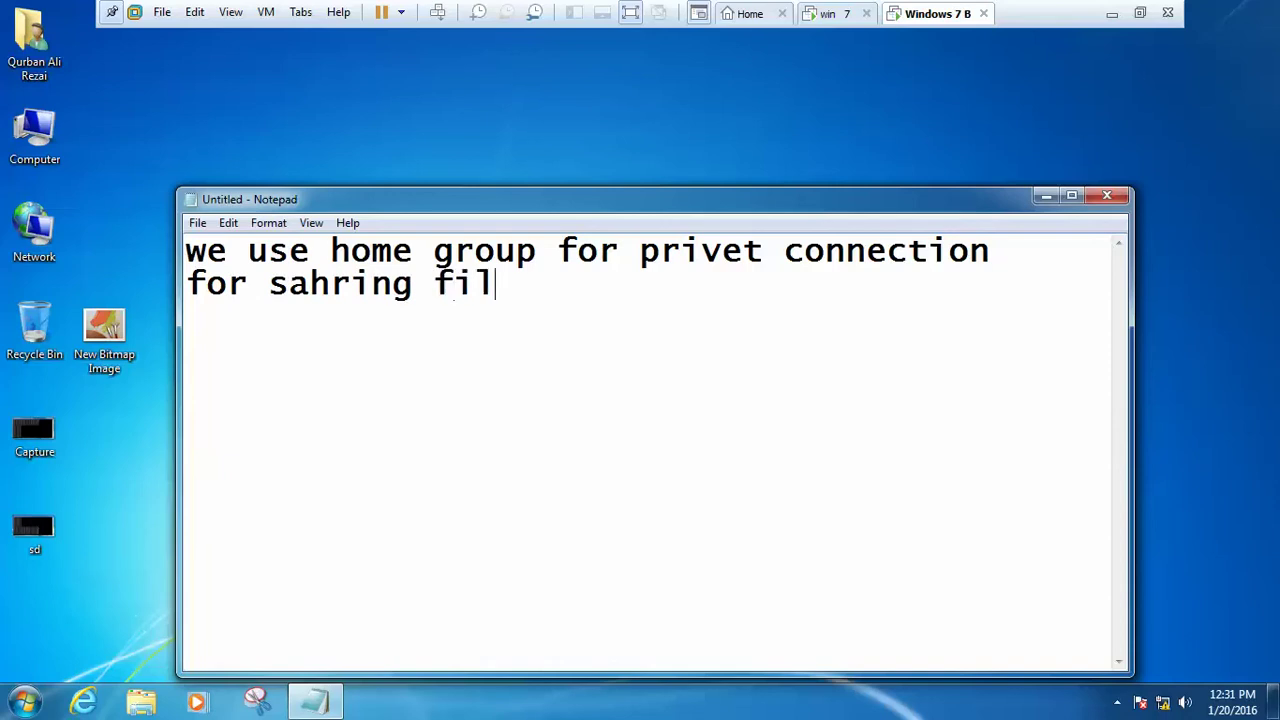
type("es to ")
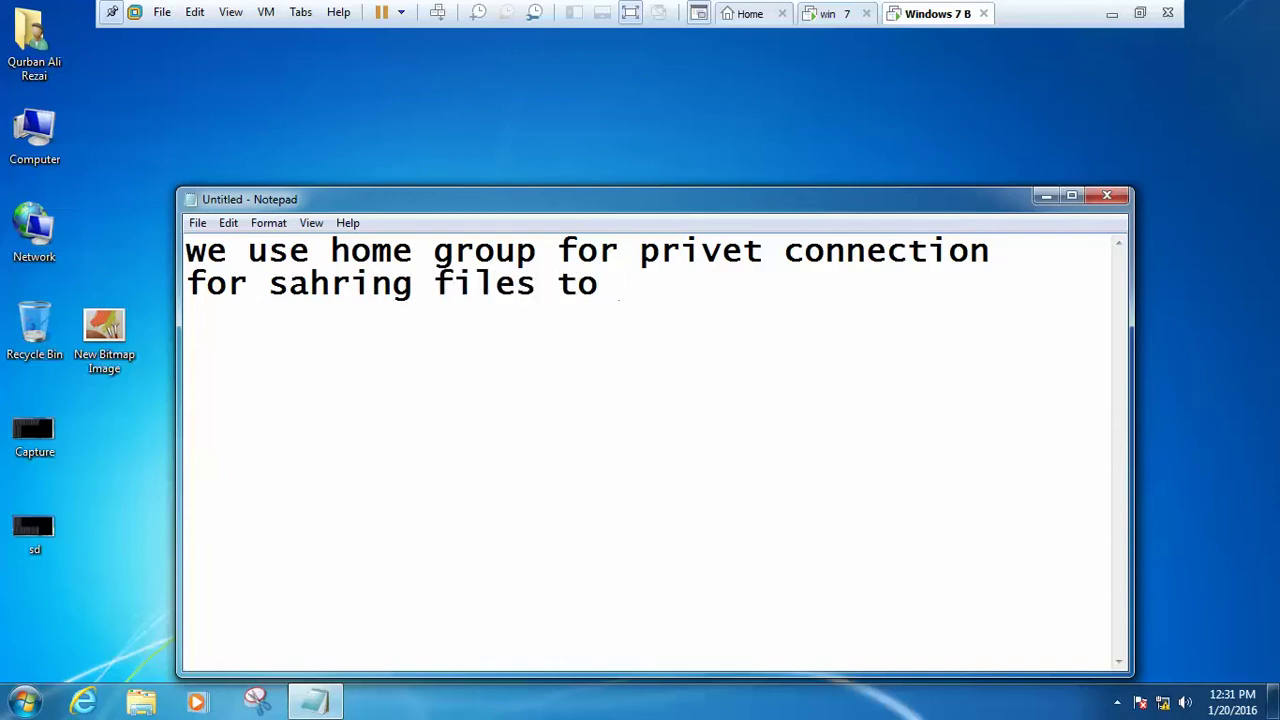
type("specife")
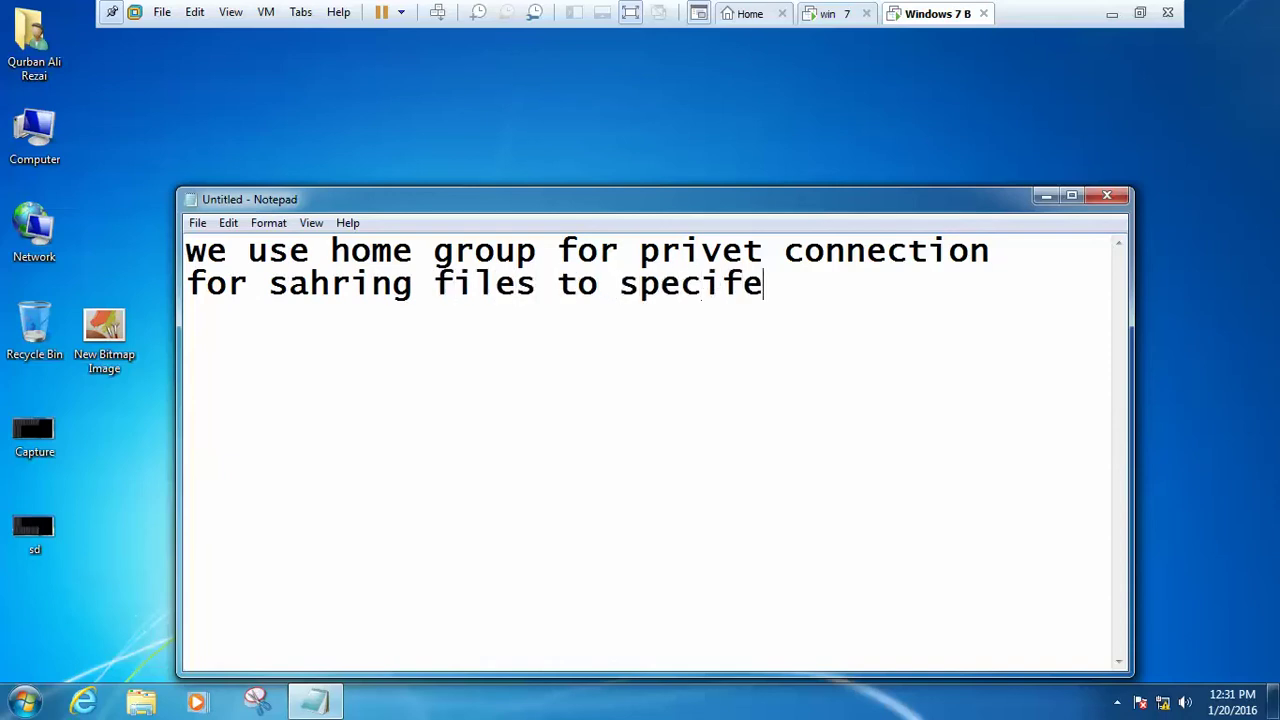
type("c")
key("BackSpace")
key("BackSpace")
type("ic pc ")
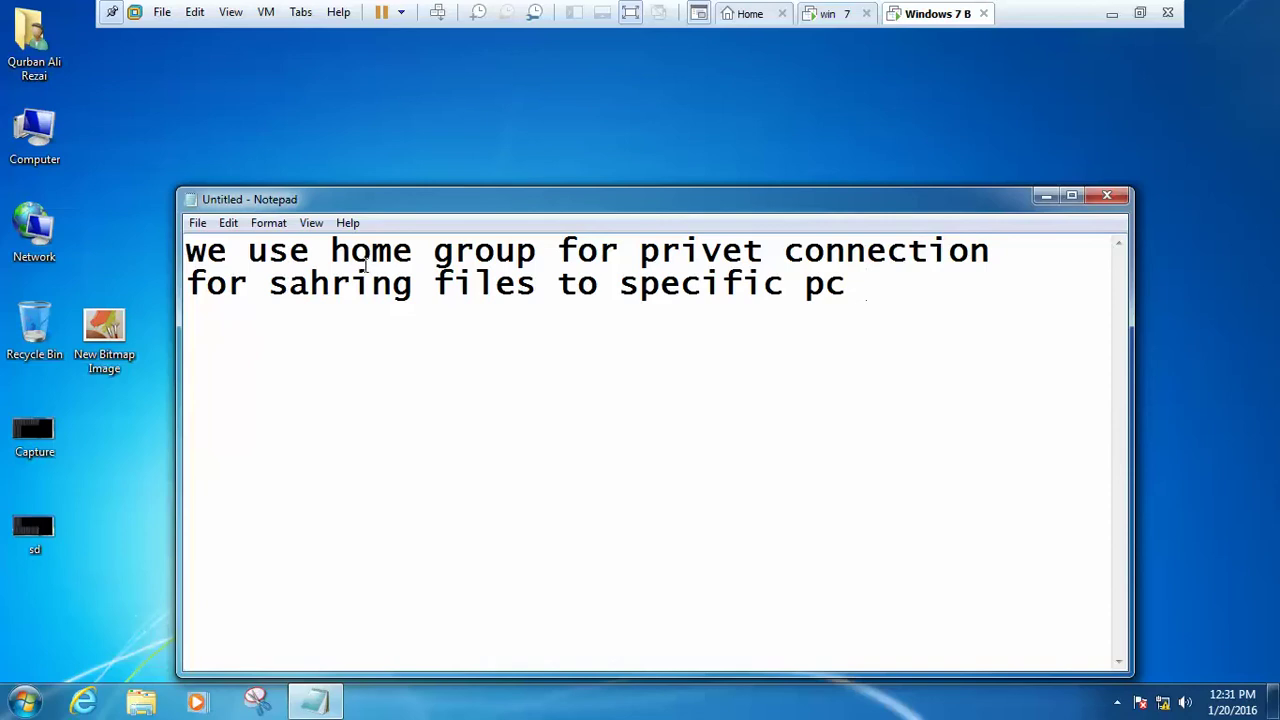
Step: Continue the note with "so easily we can share files by the help of home group"
type("so easily ")
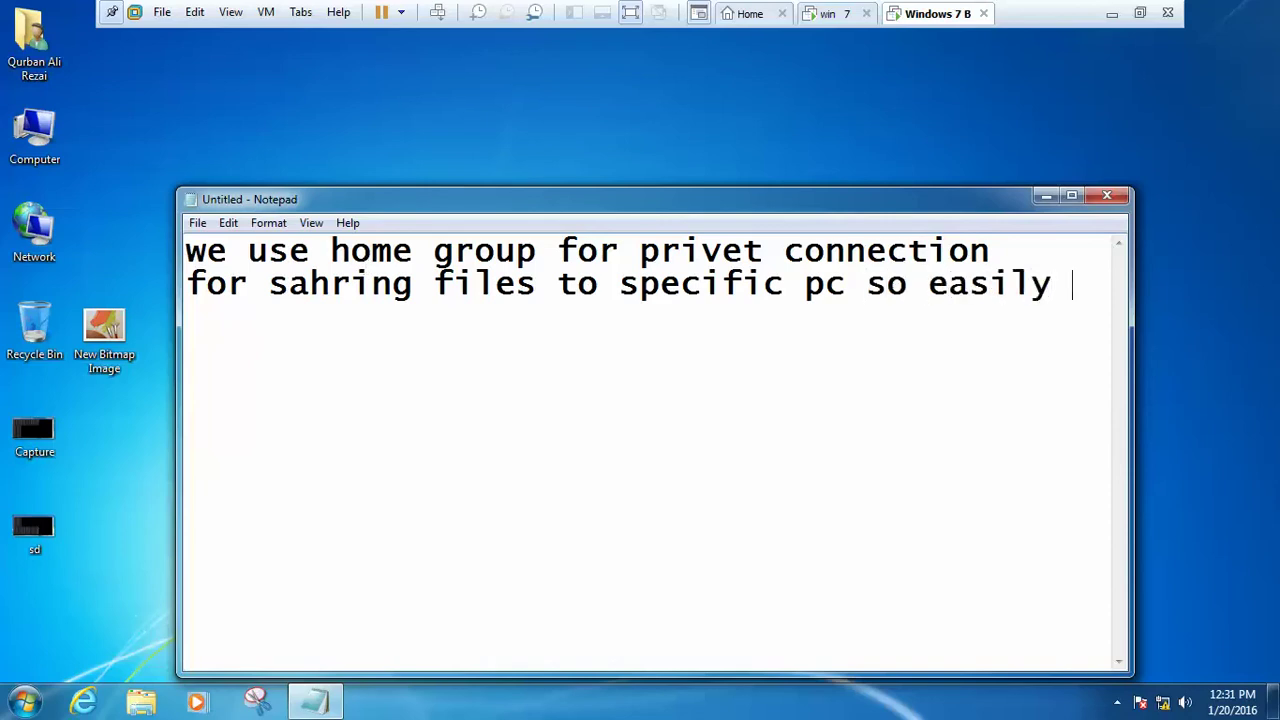
type("we can ")
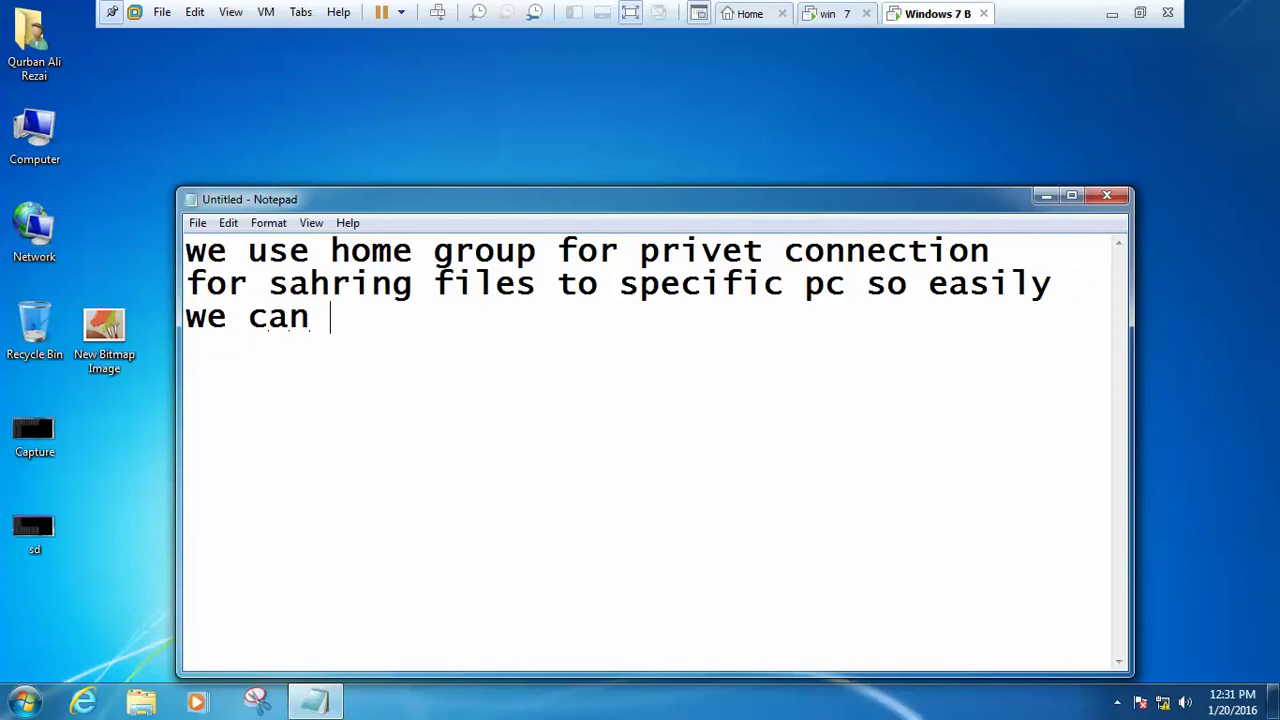
type("share")
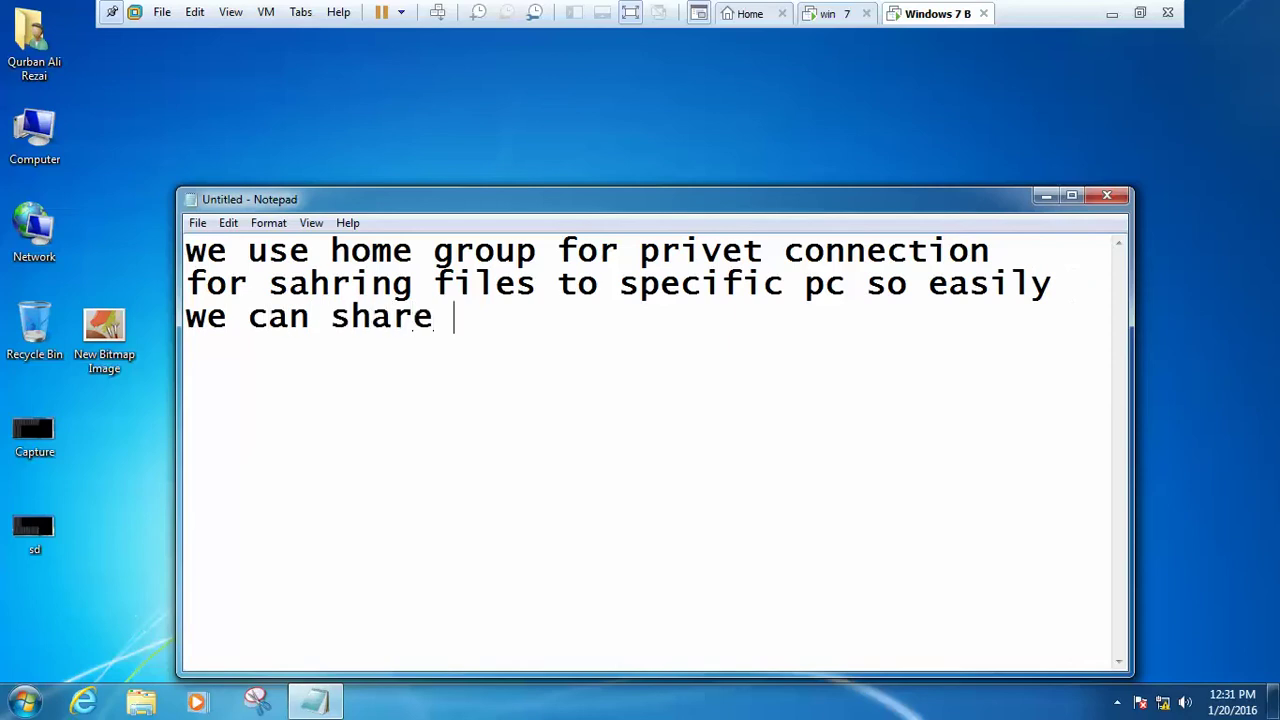
type(" files")
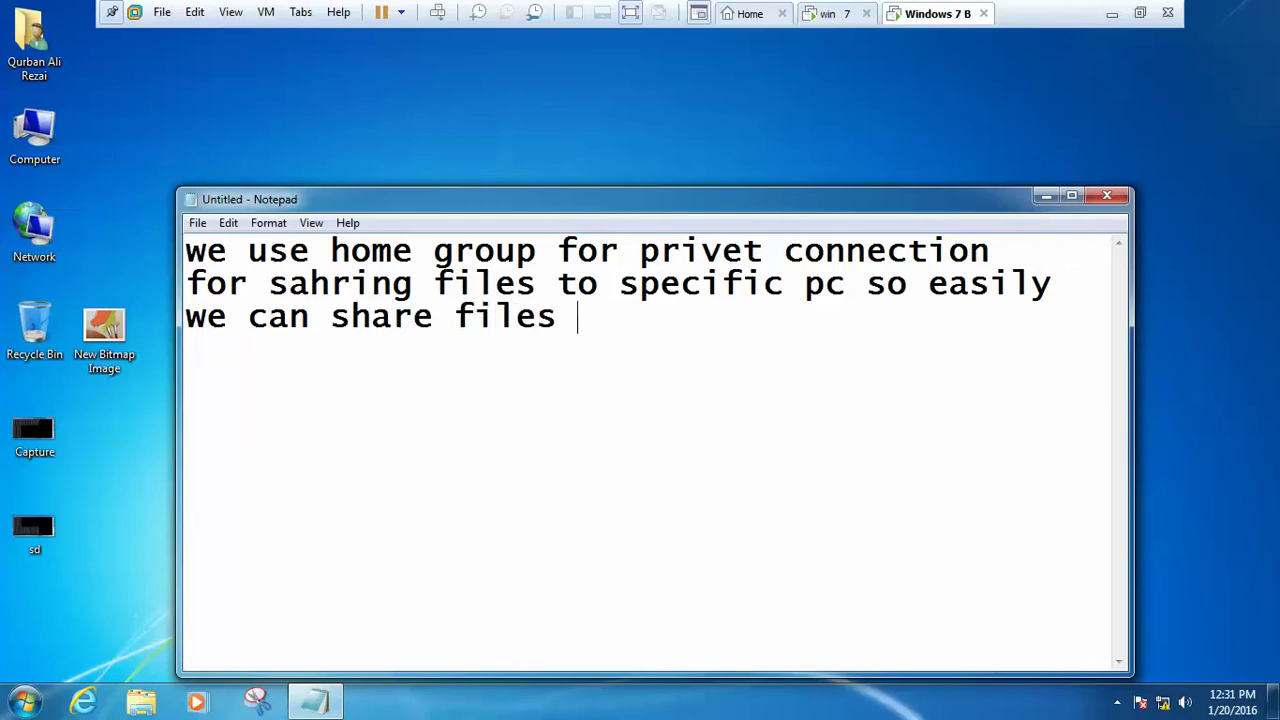
type(" by rh=")
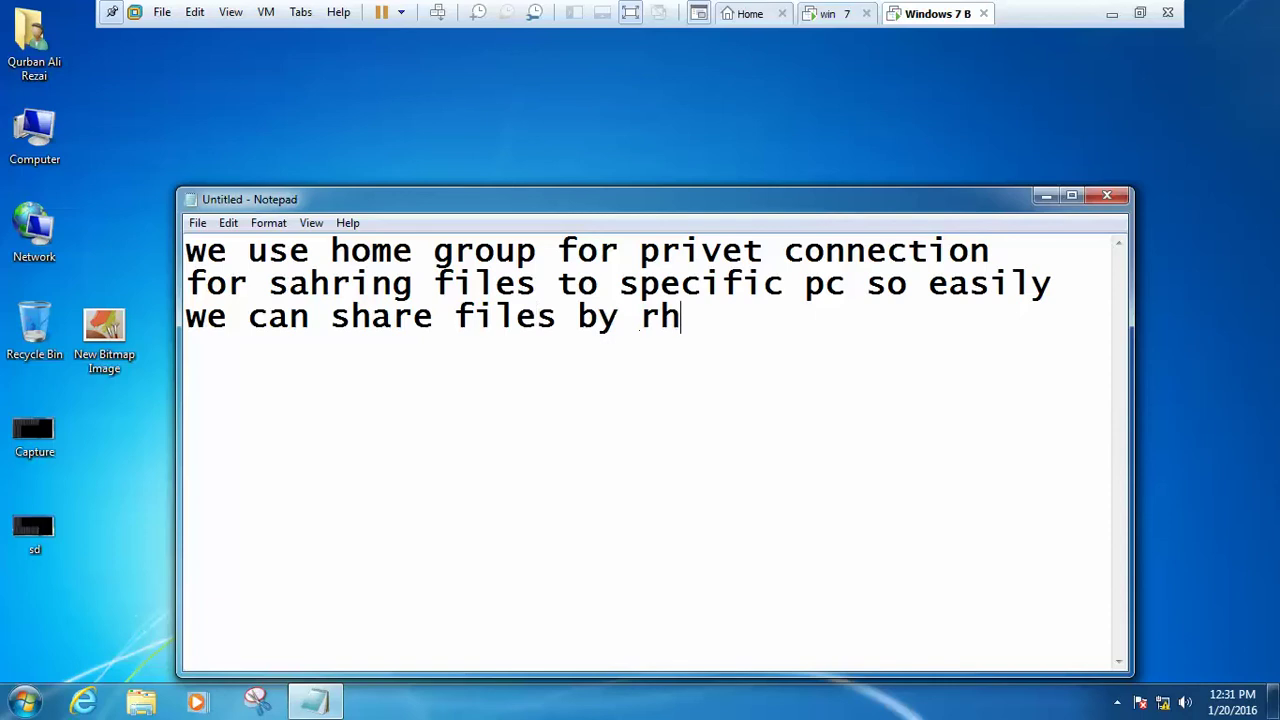
key("BackSpace")
key("BackSpace")
key("BackSpace")
type("the help ")
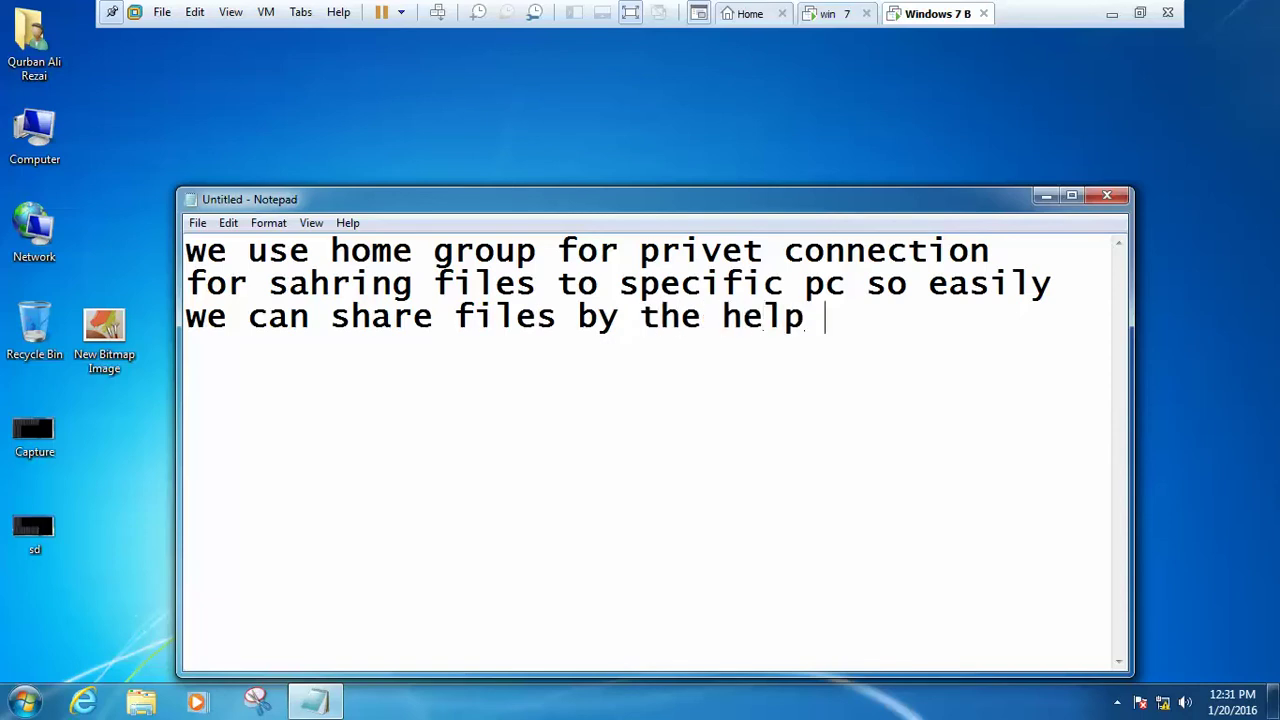
type("of hom")
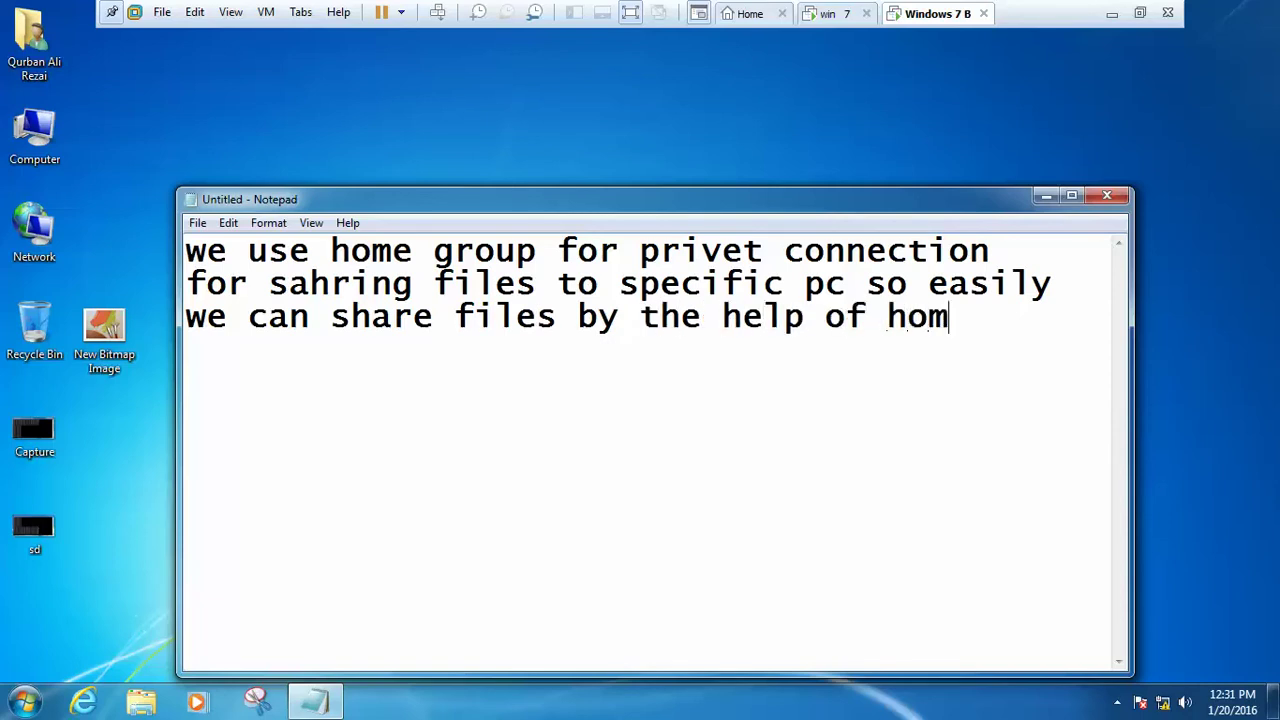
type("e group ")
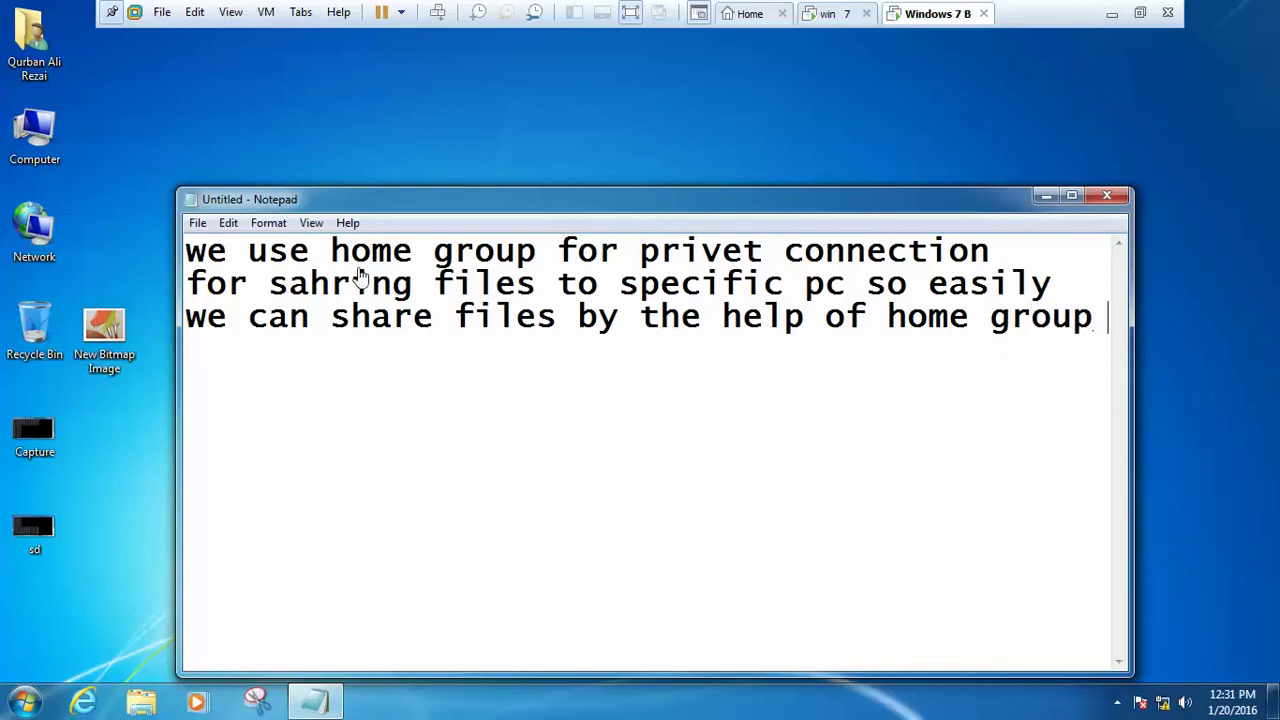
Step: Add the words "so first step" after the sentence about sharing files by home group
type("so first")
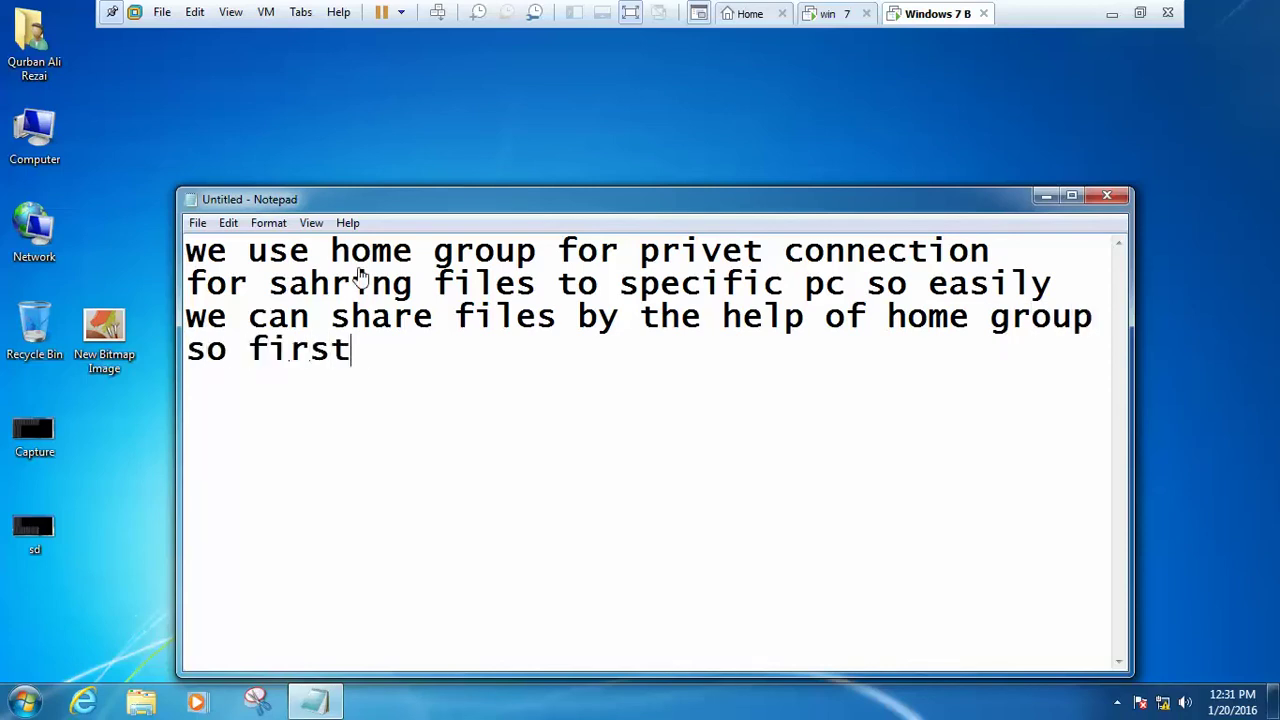
type(" steop")
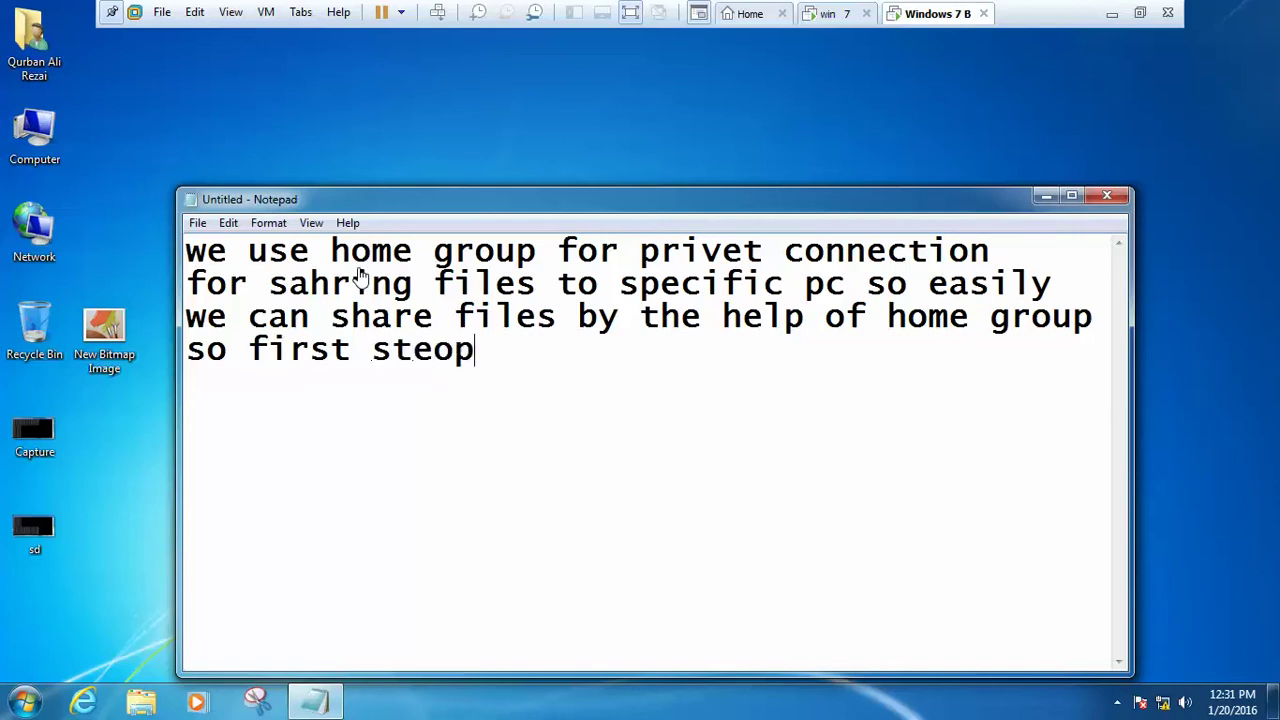
key("BackSpace")
key("BackSpace")
type("po")
key("BackSpace")
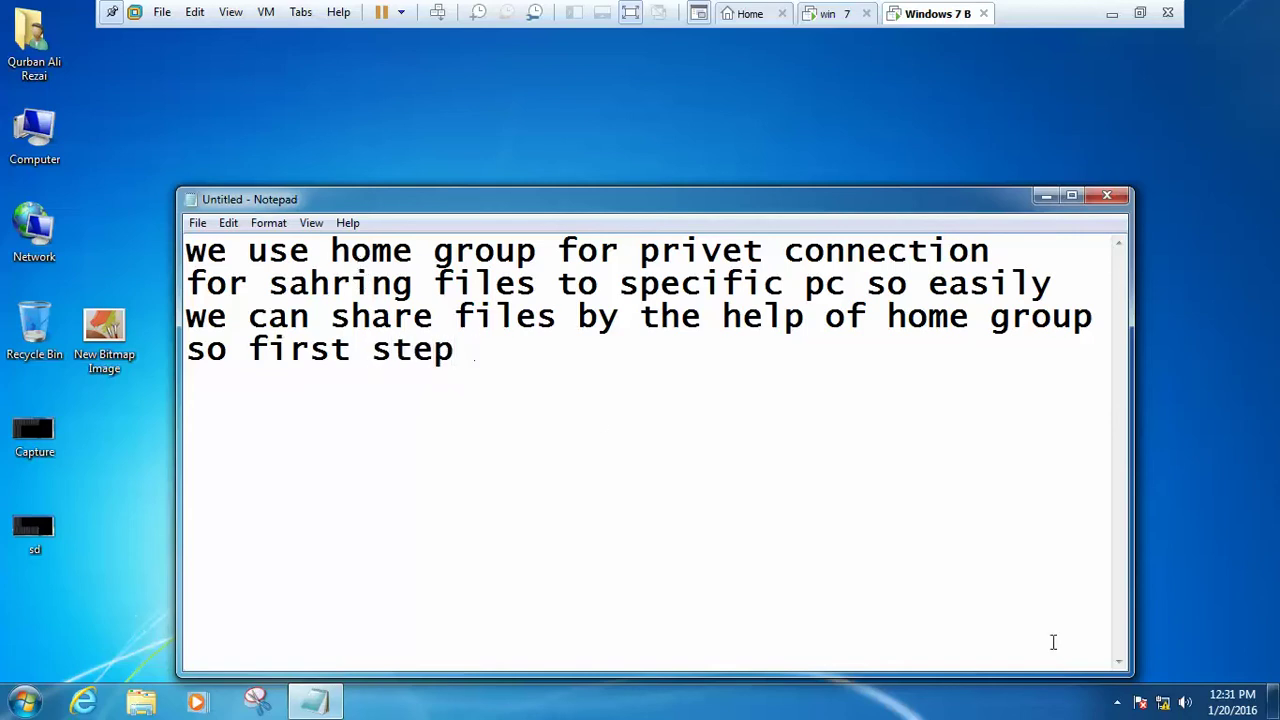
Step: Continue the note with "go to network and sharing center" and open the Network and Sharing Center
right_click(1163, 705)
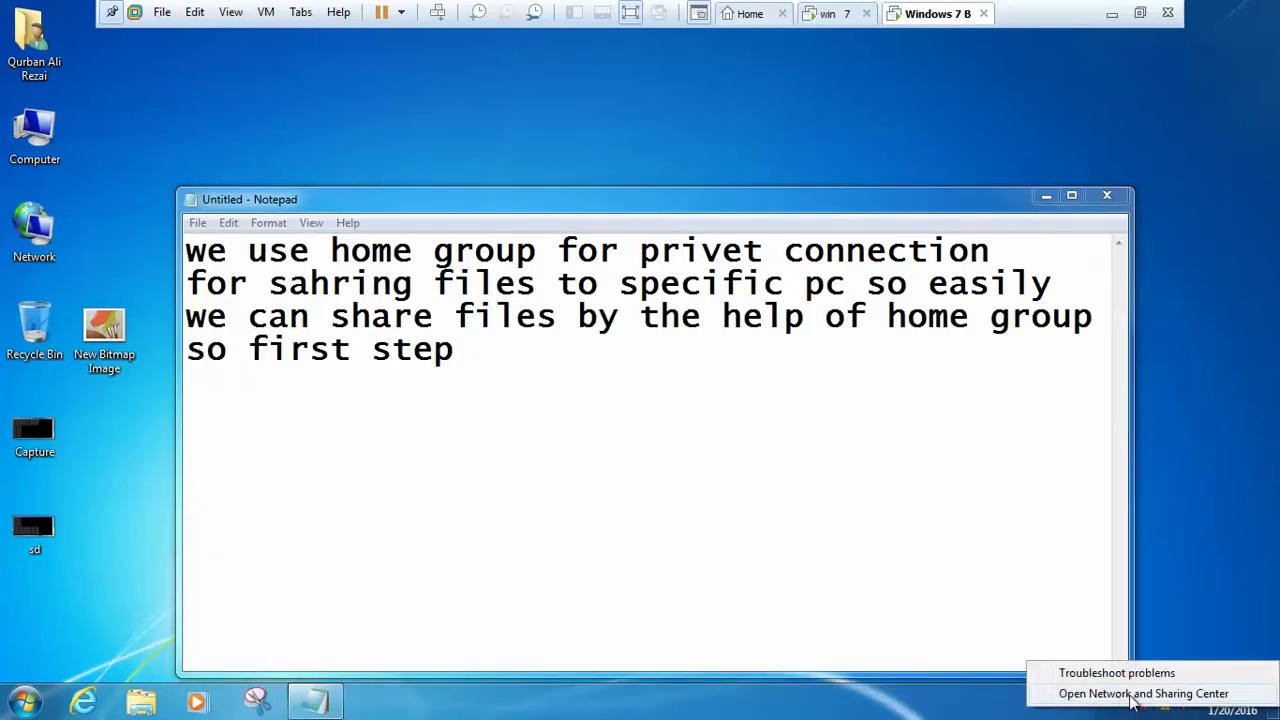
left_click(660, 500)
type("g")
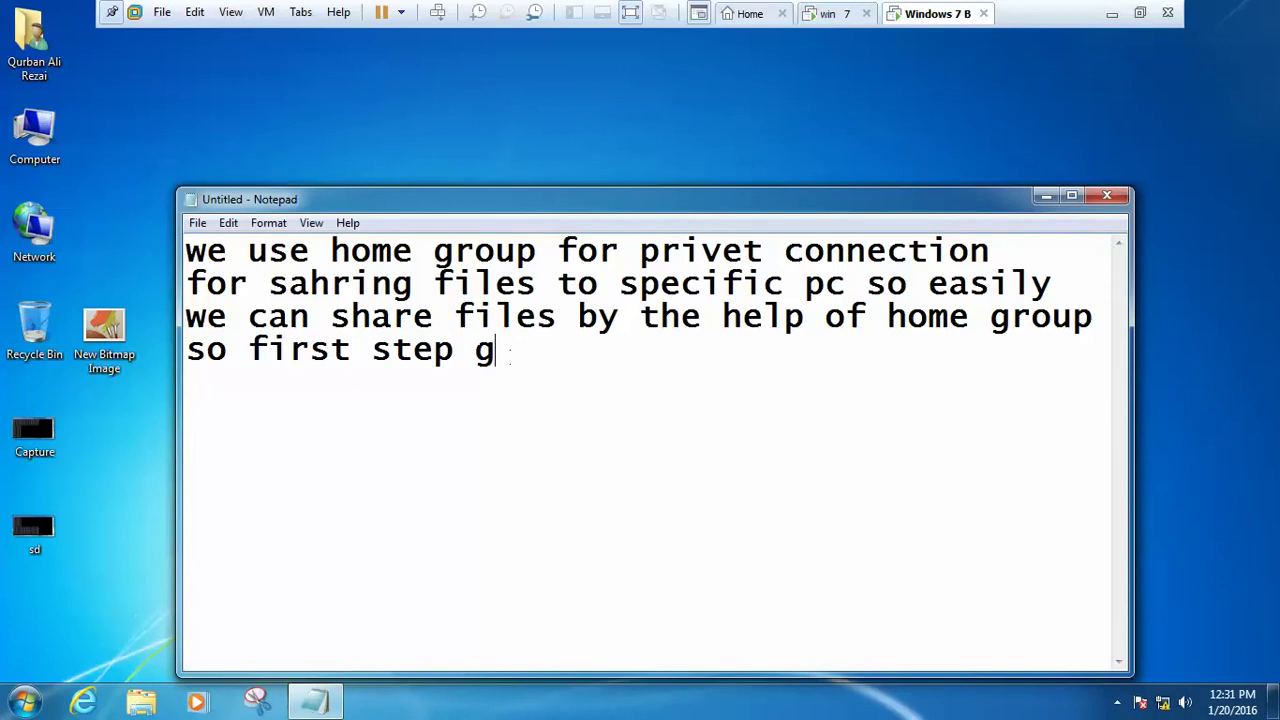
type("o to net")
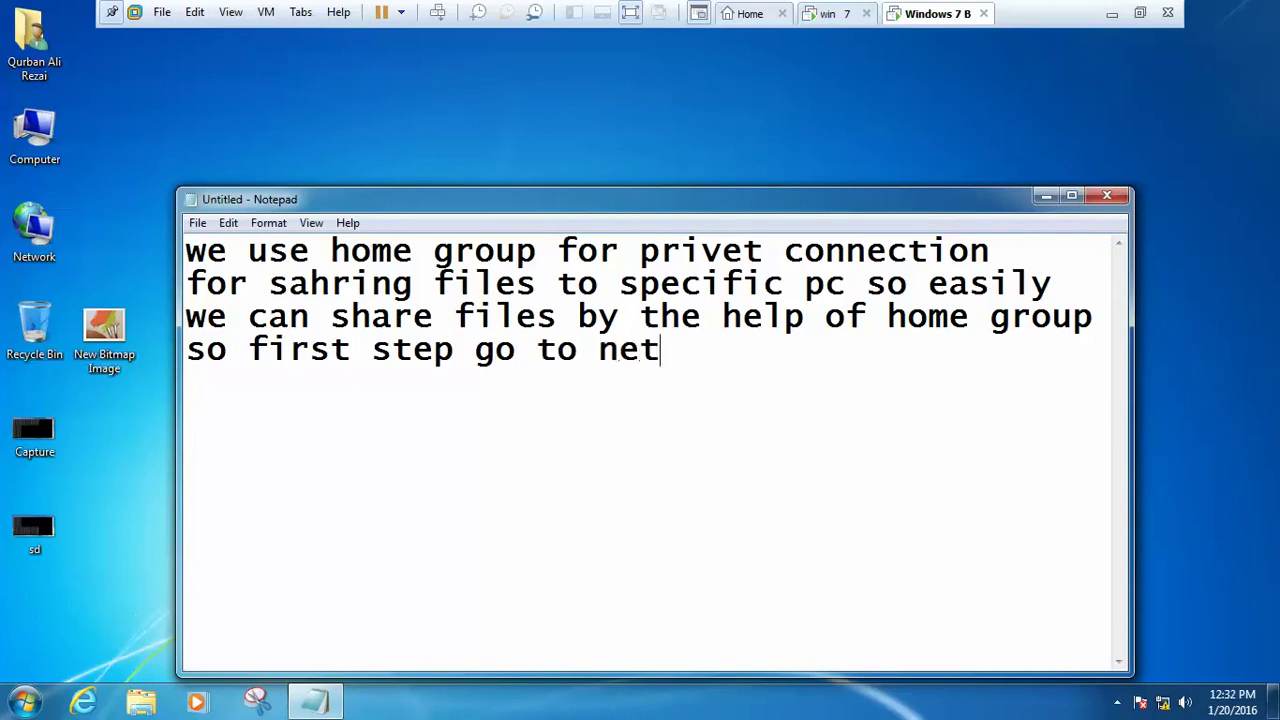
type("work a")
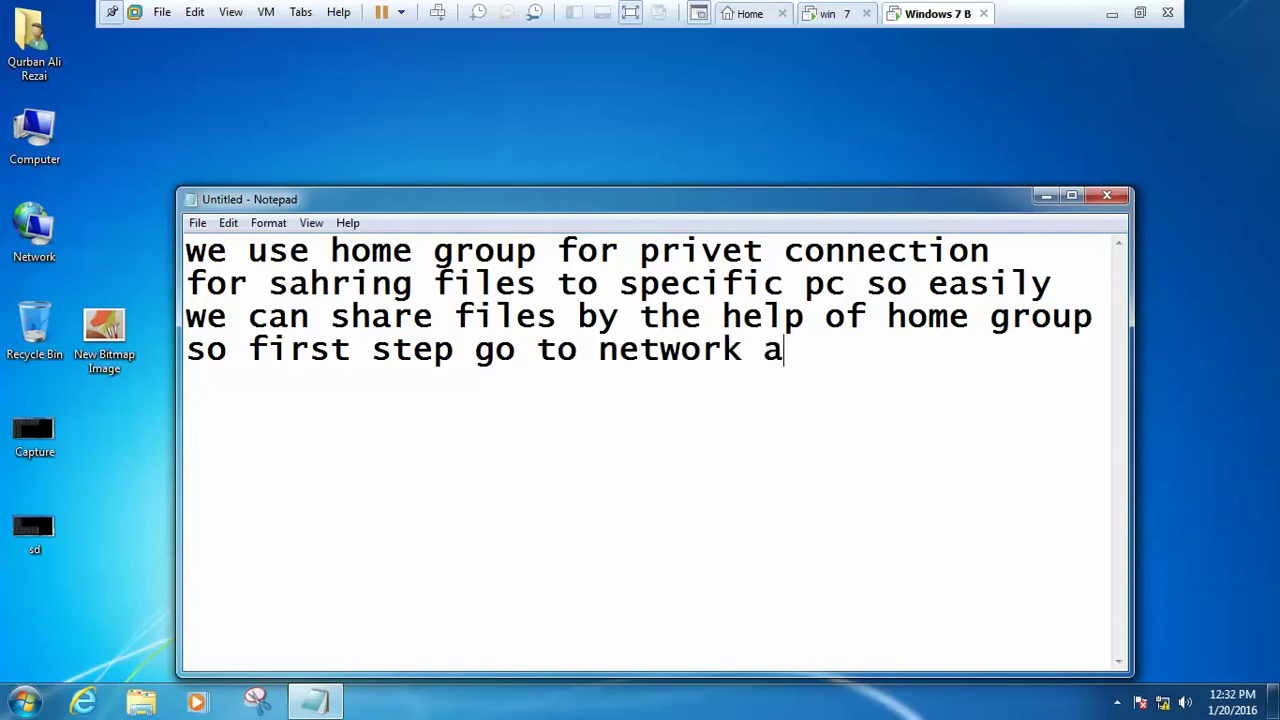
type("nd sharing ")
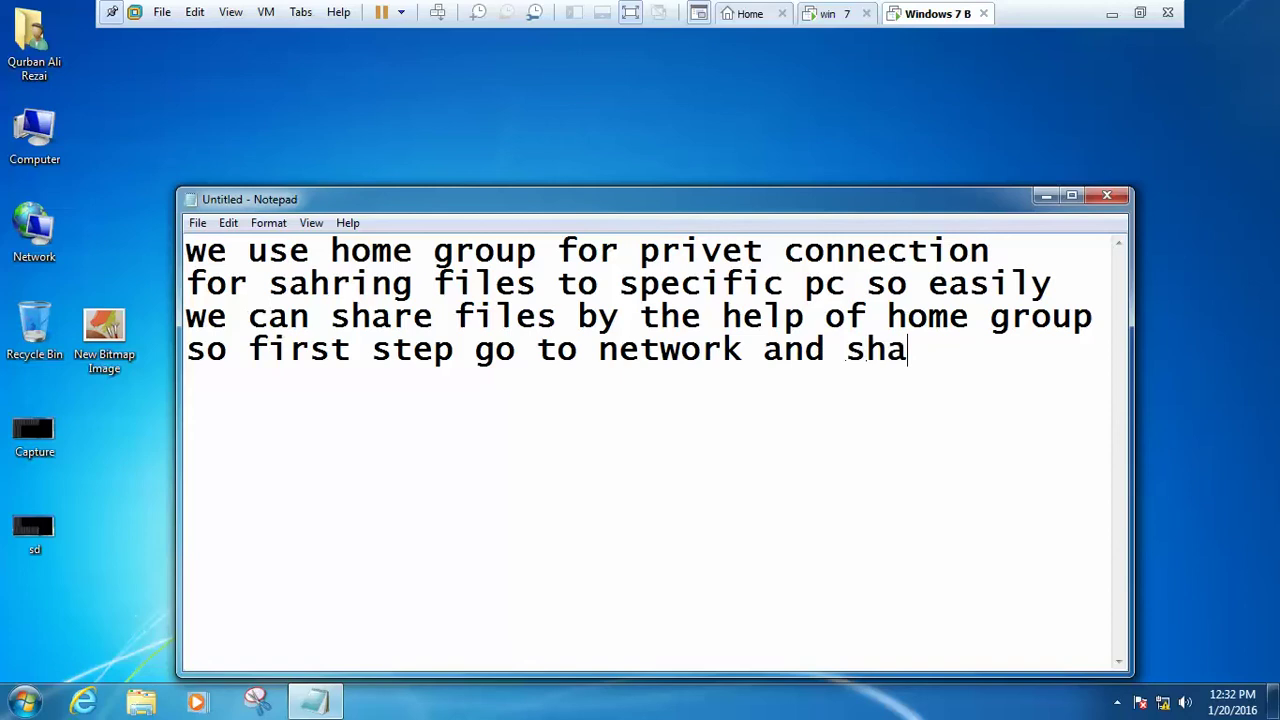
type("center")
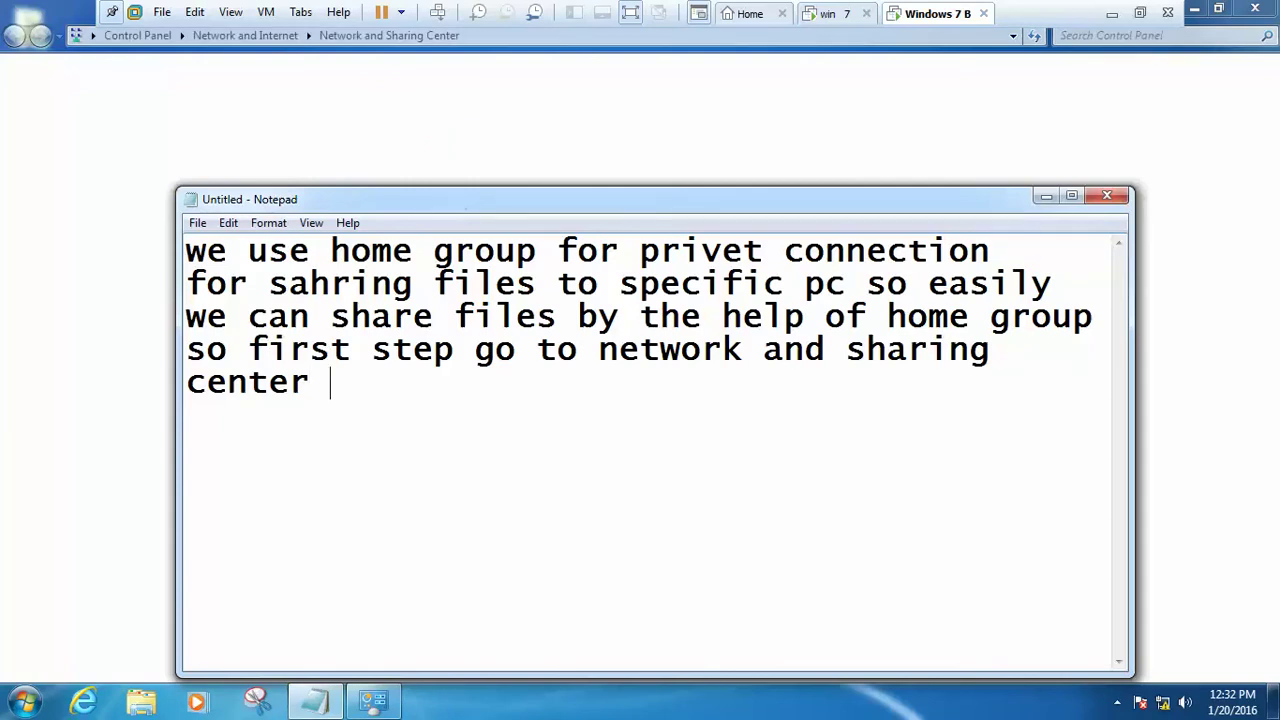
Step: Add "then click on home group there" to the end of the note
type("then ")
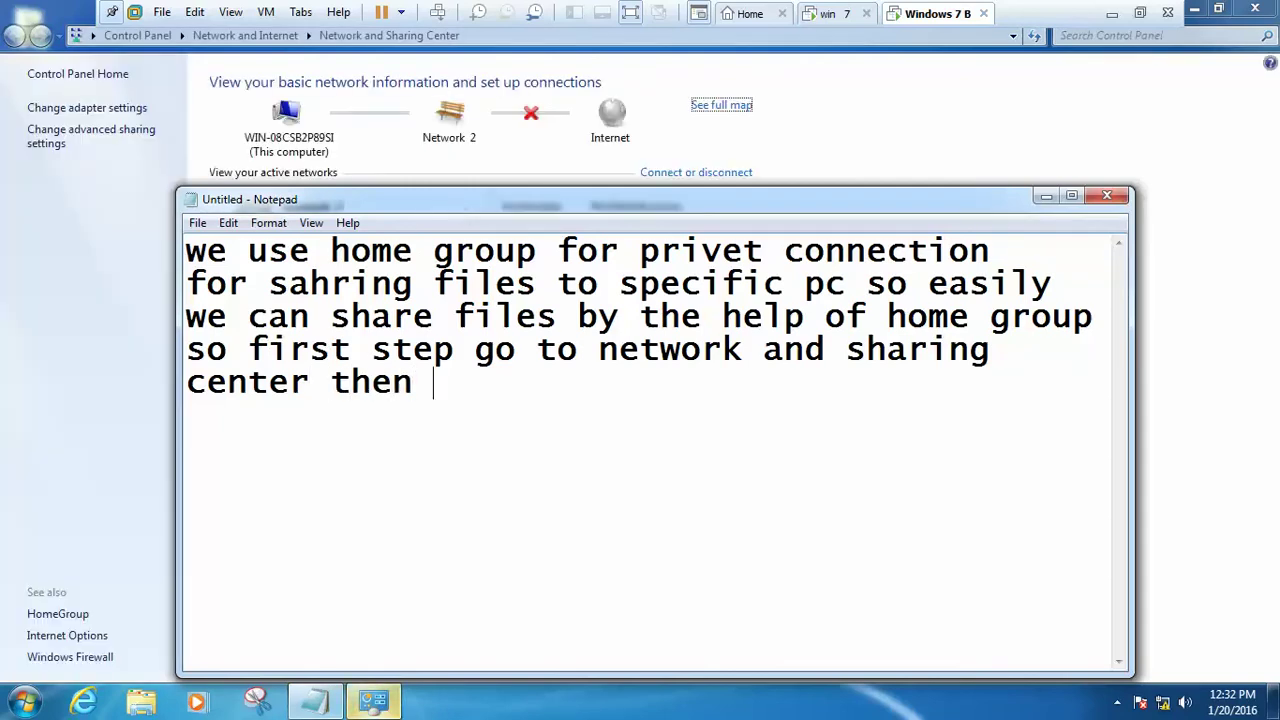
type("click on ")
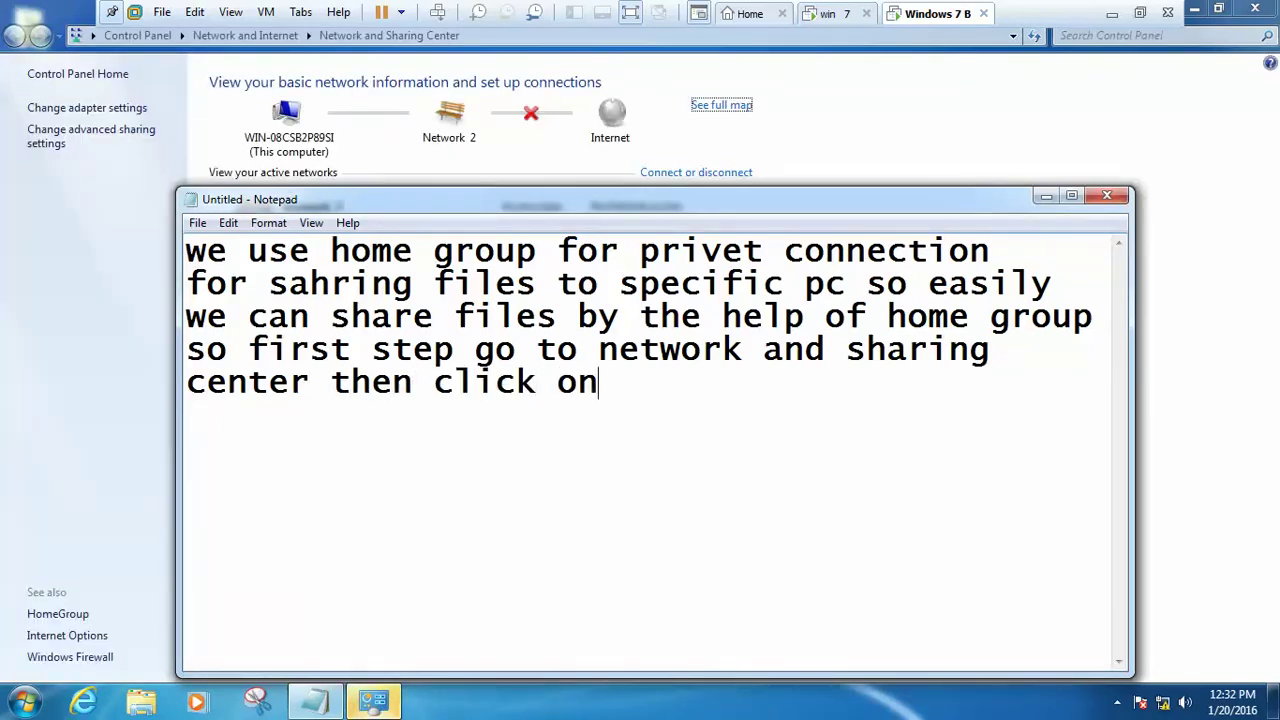
type("home ")
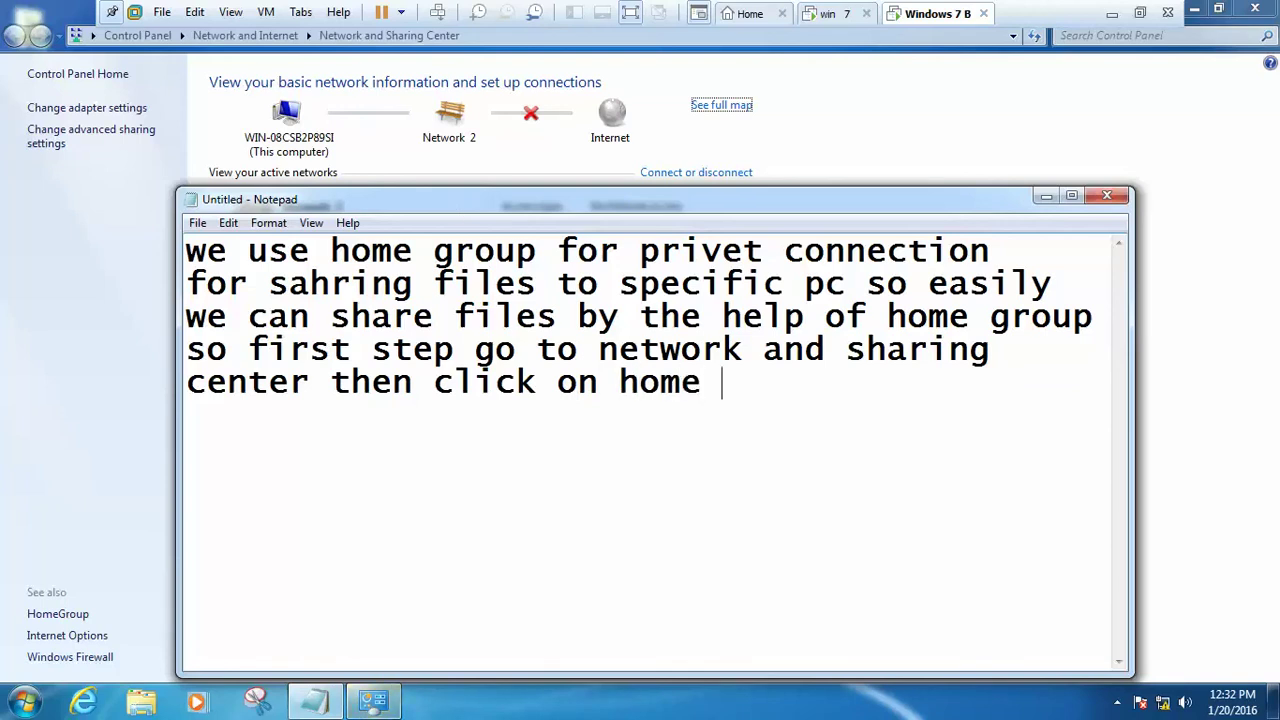
type("group")
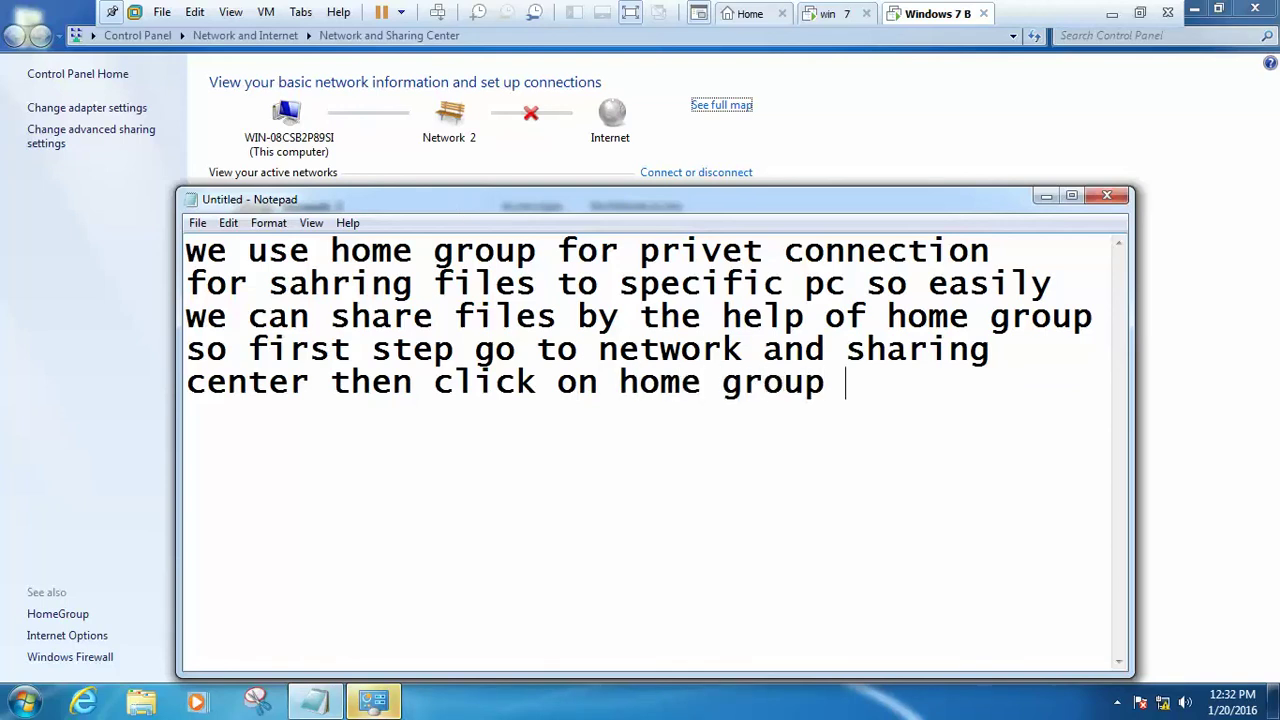
type(" there")
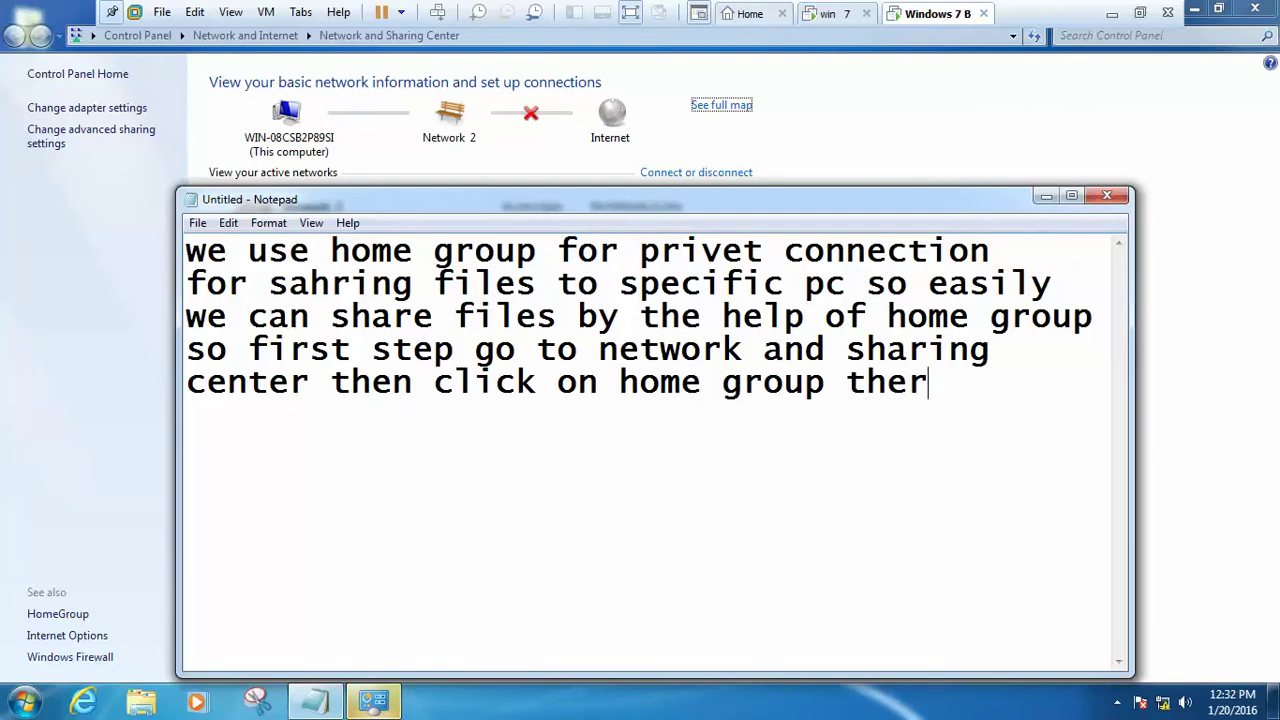
Step: Minimize the Network and Sharing Center window and bring the note back to the front
left_click(66, 250)
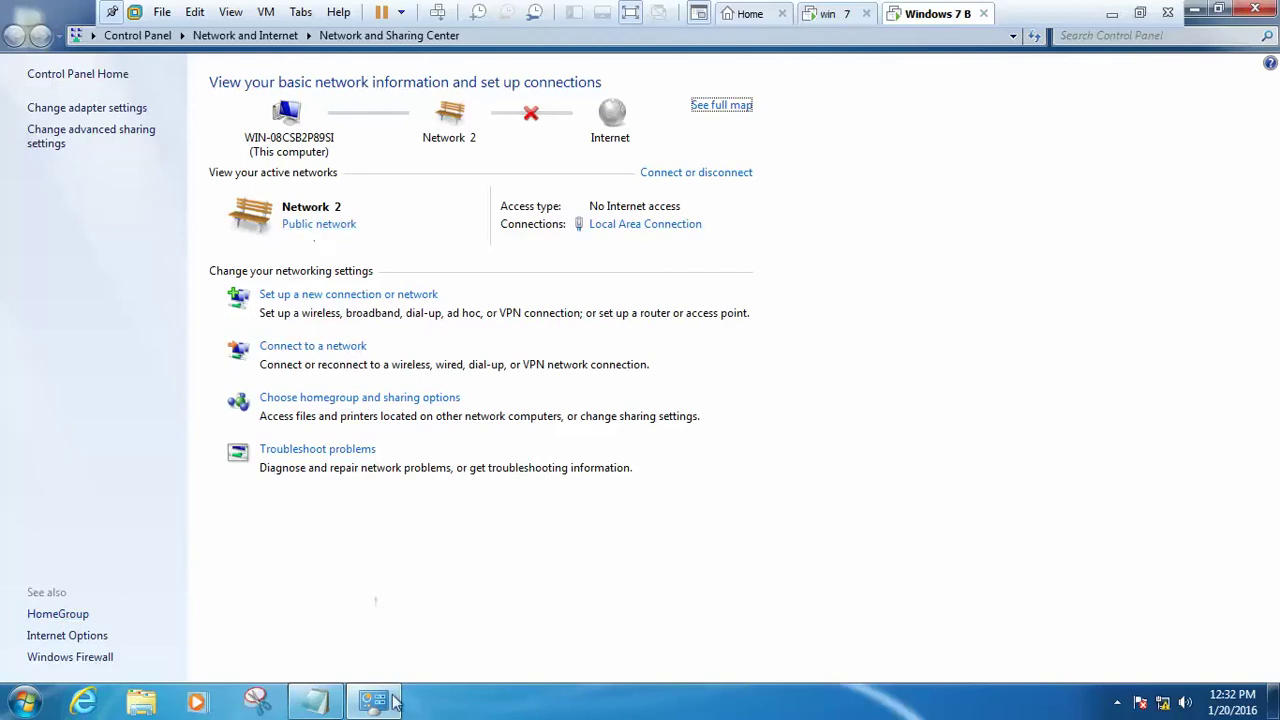
left_click(362, 706)
left_click(316, 702)
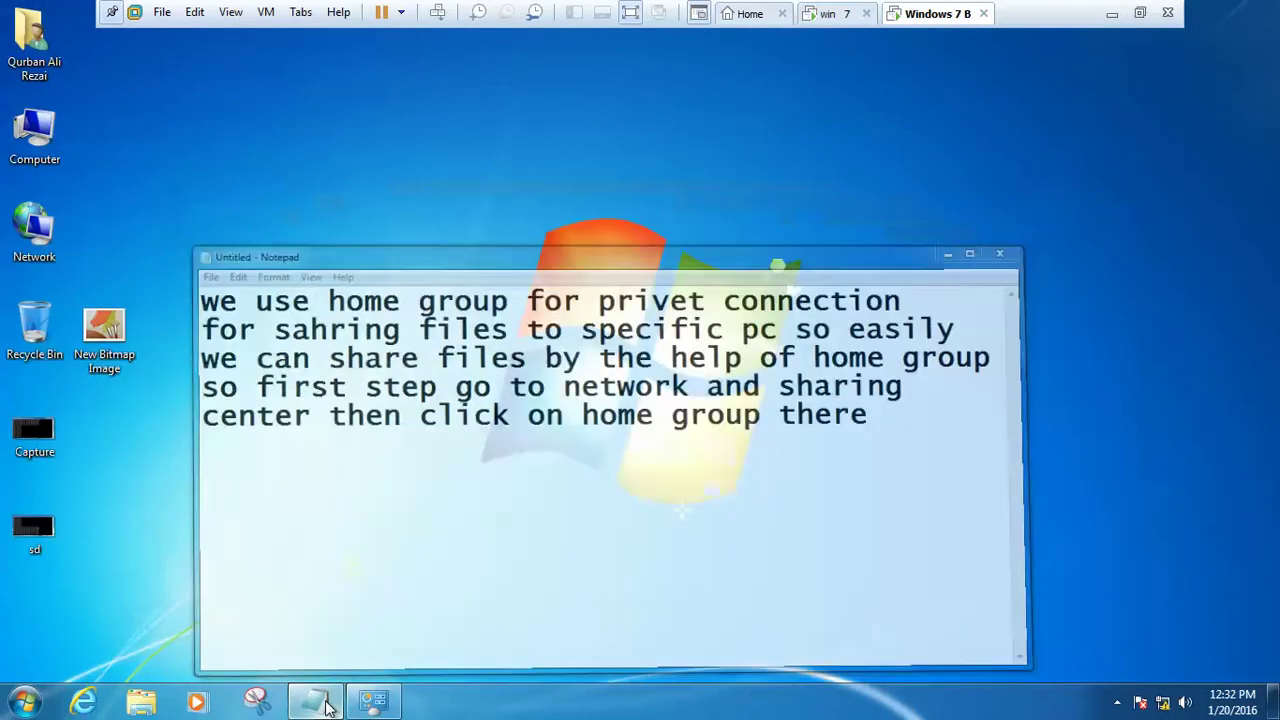
left_click(316, 702)
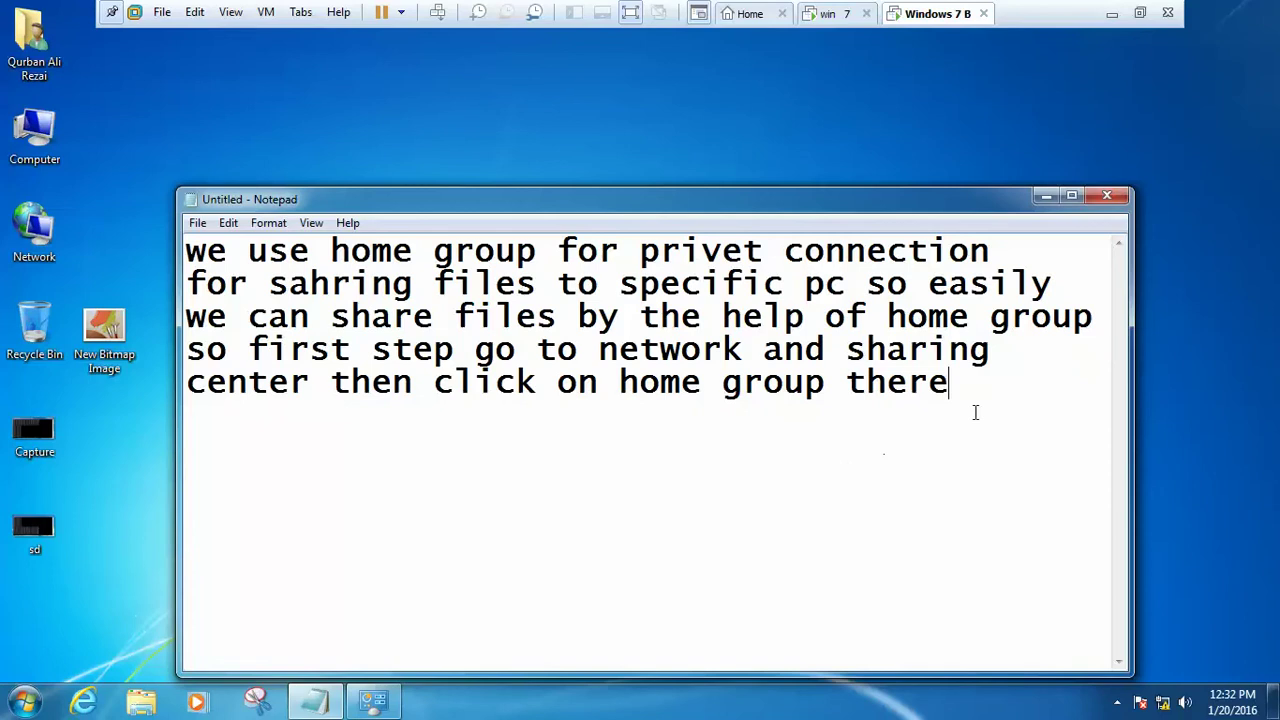
Step: Continue the note with "first change publick into home or privet"
type("first")
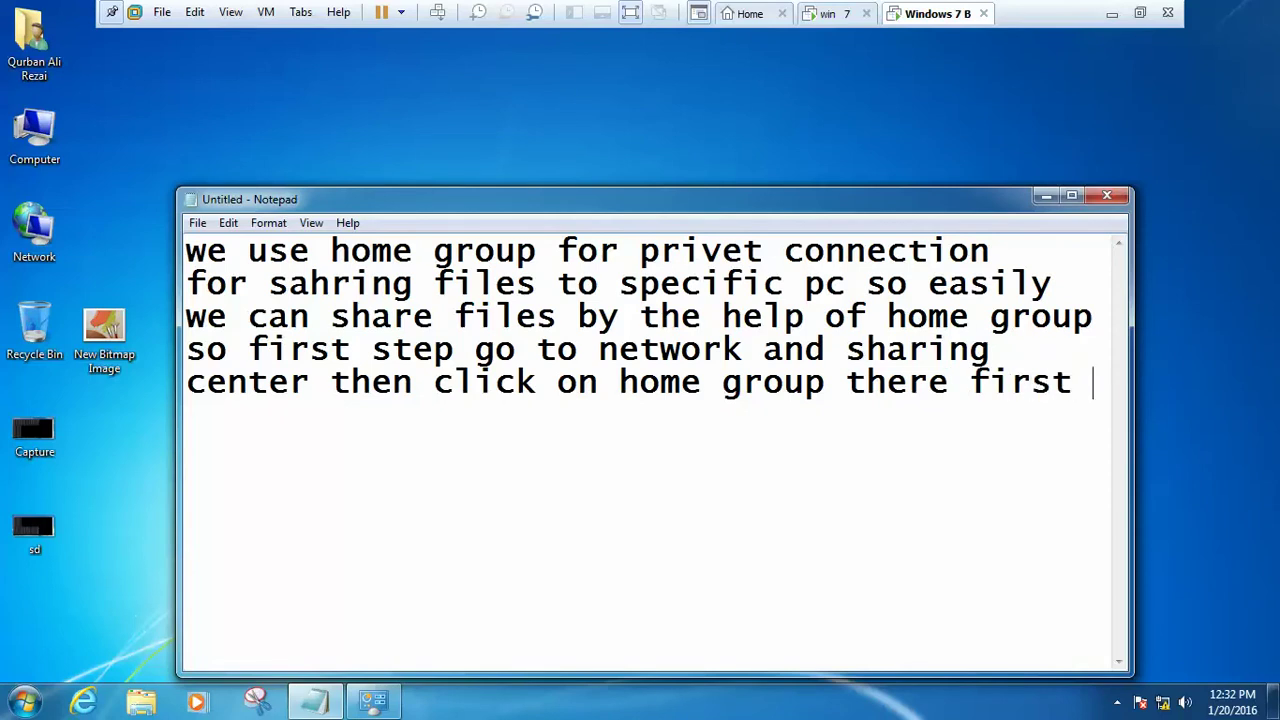
type(" chan")
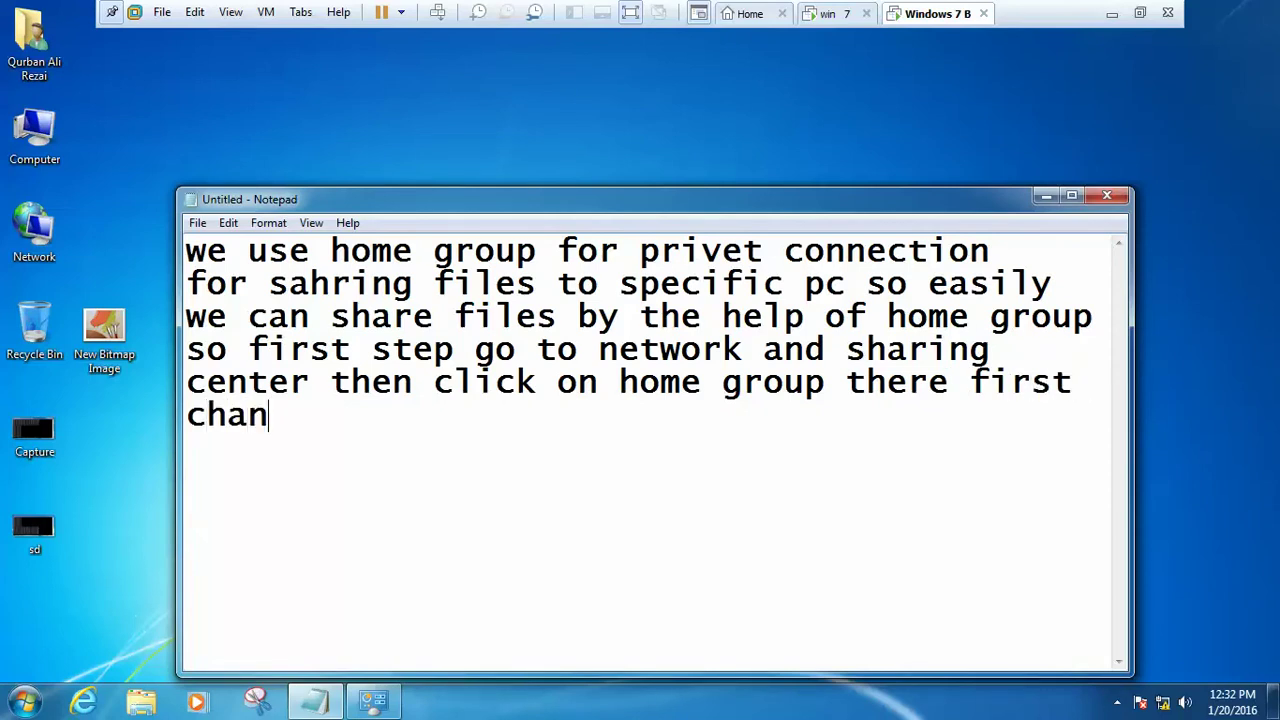
type("ge publicj")
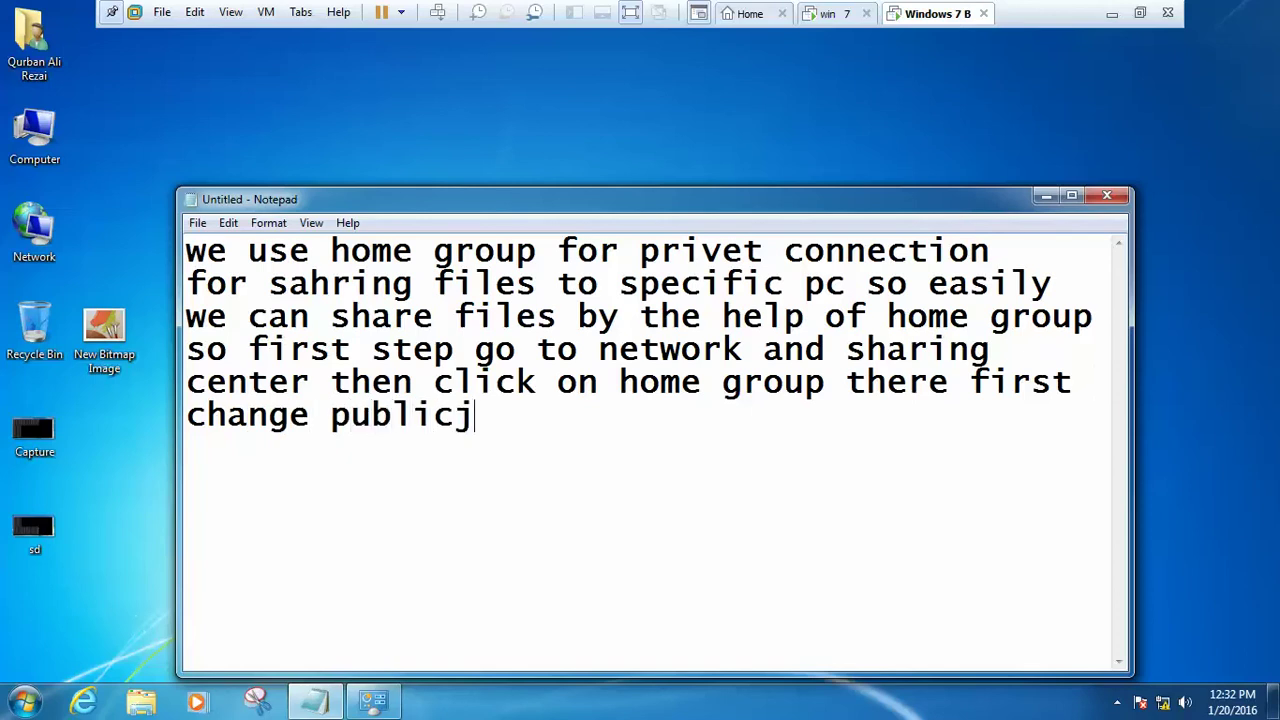
key("BackSpace")
type("k into ")
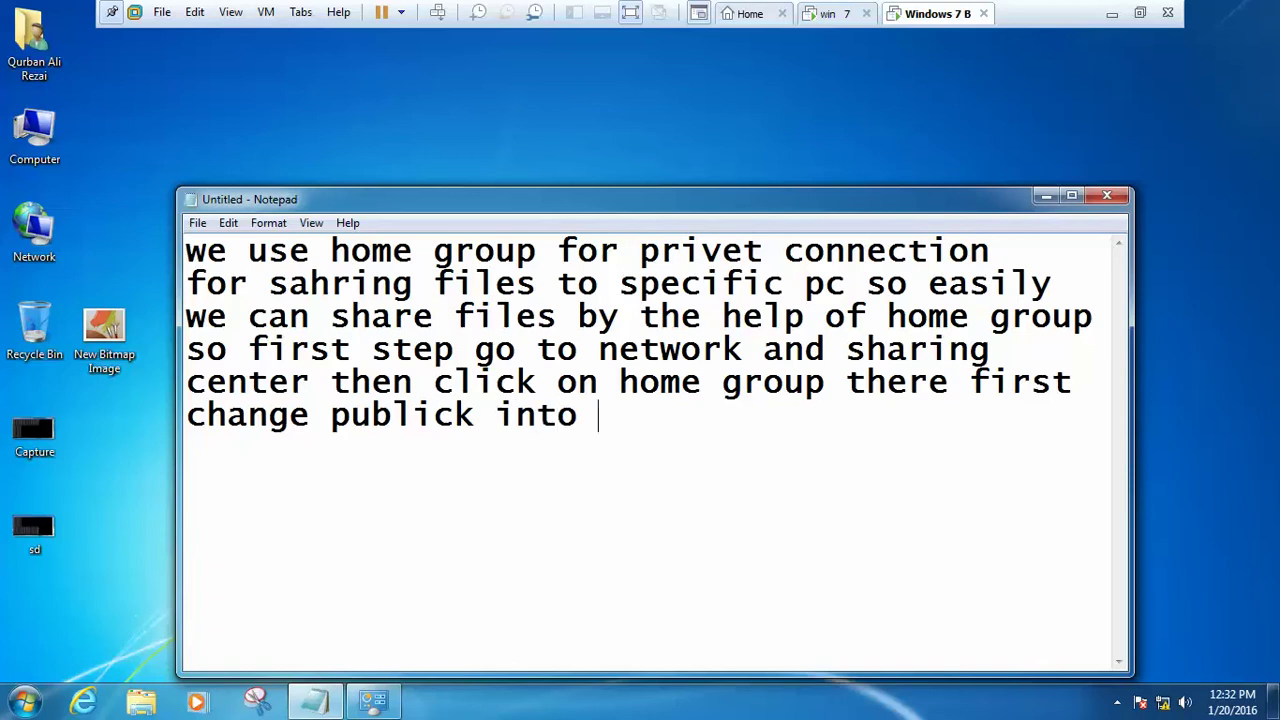
type("home ")
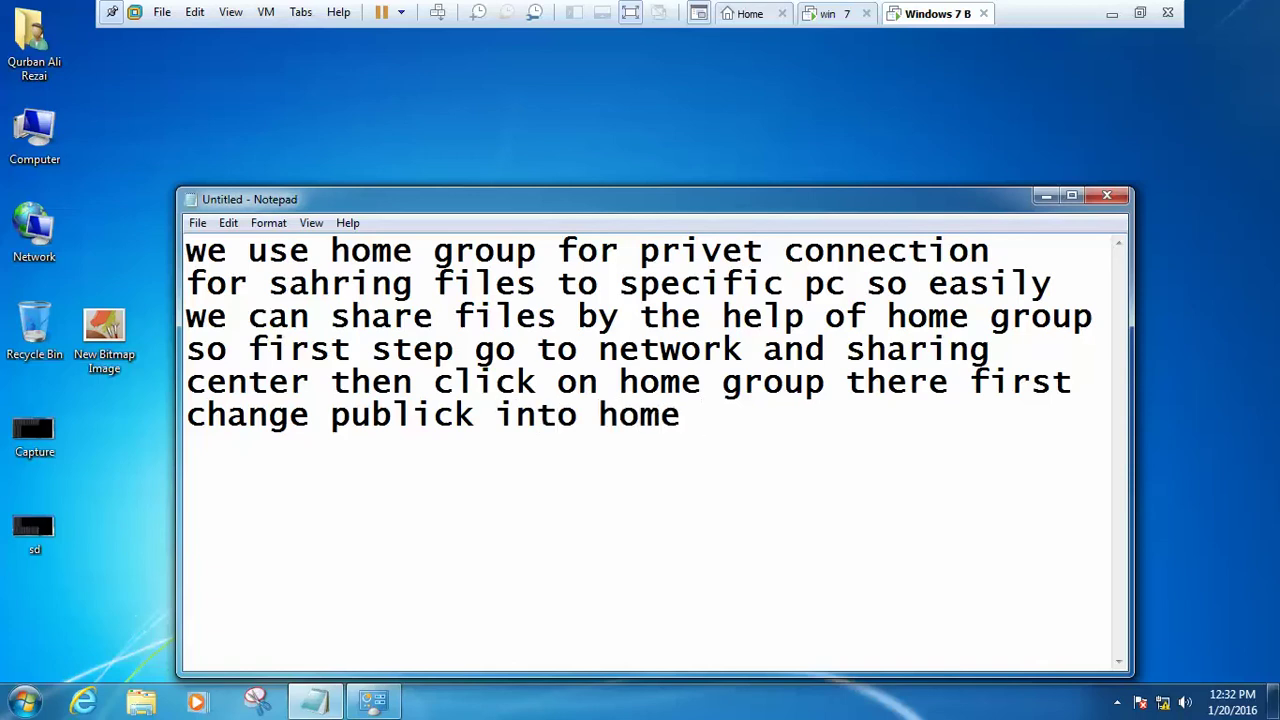
type("or privet")
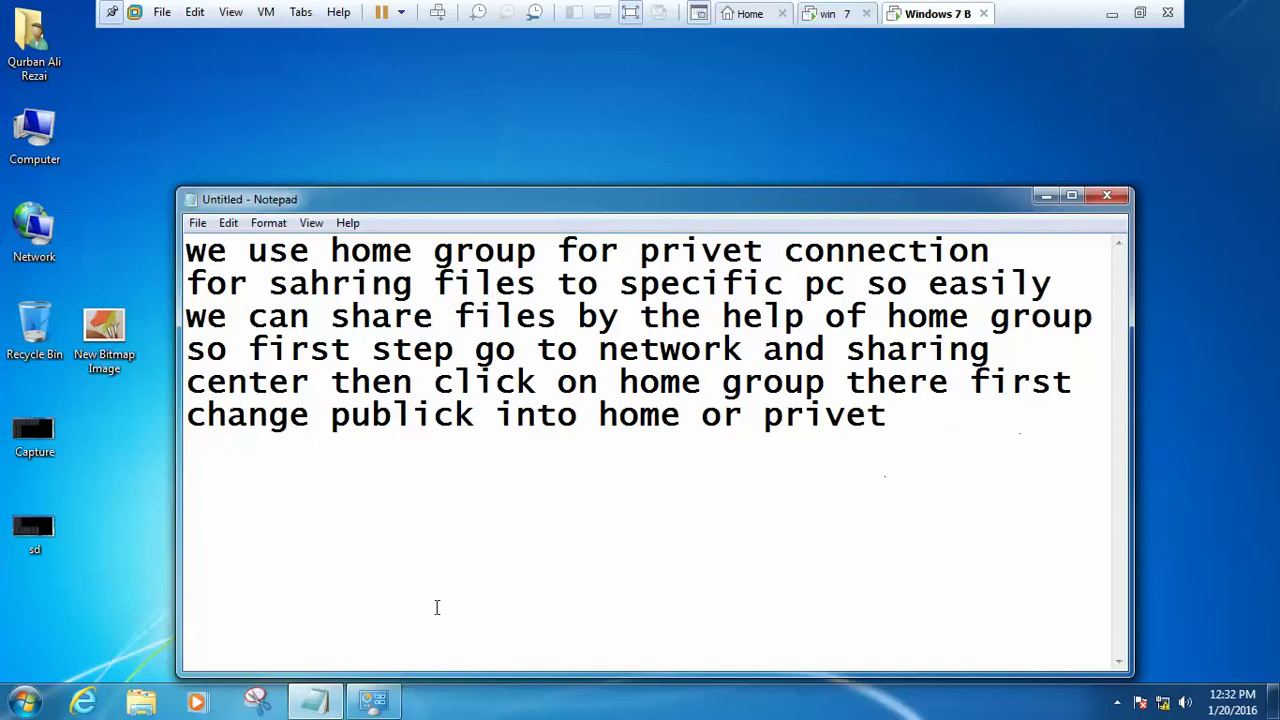
Step: In the Network and Sharing Center, set Network 2's location to Home network and create a homegroup that also shares Documents
left_click(373, 700)
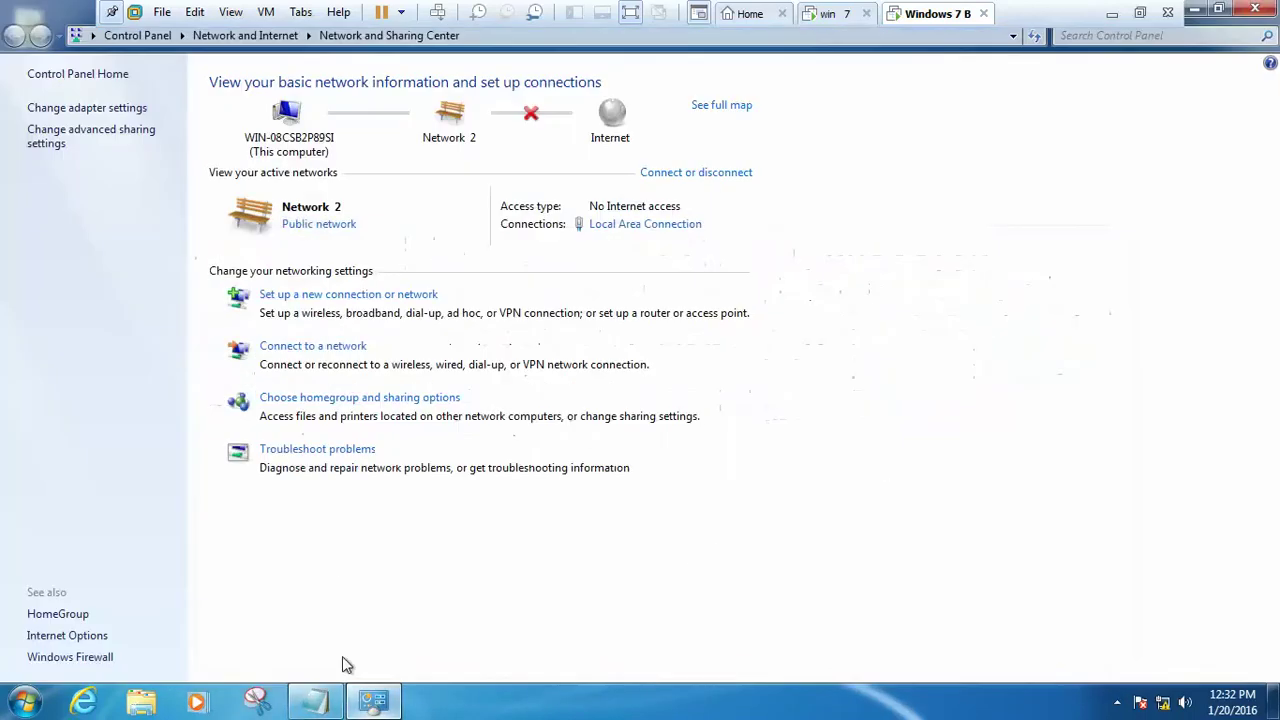
left_click(315, 225)
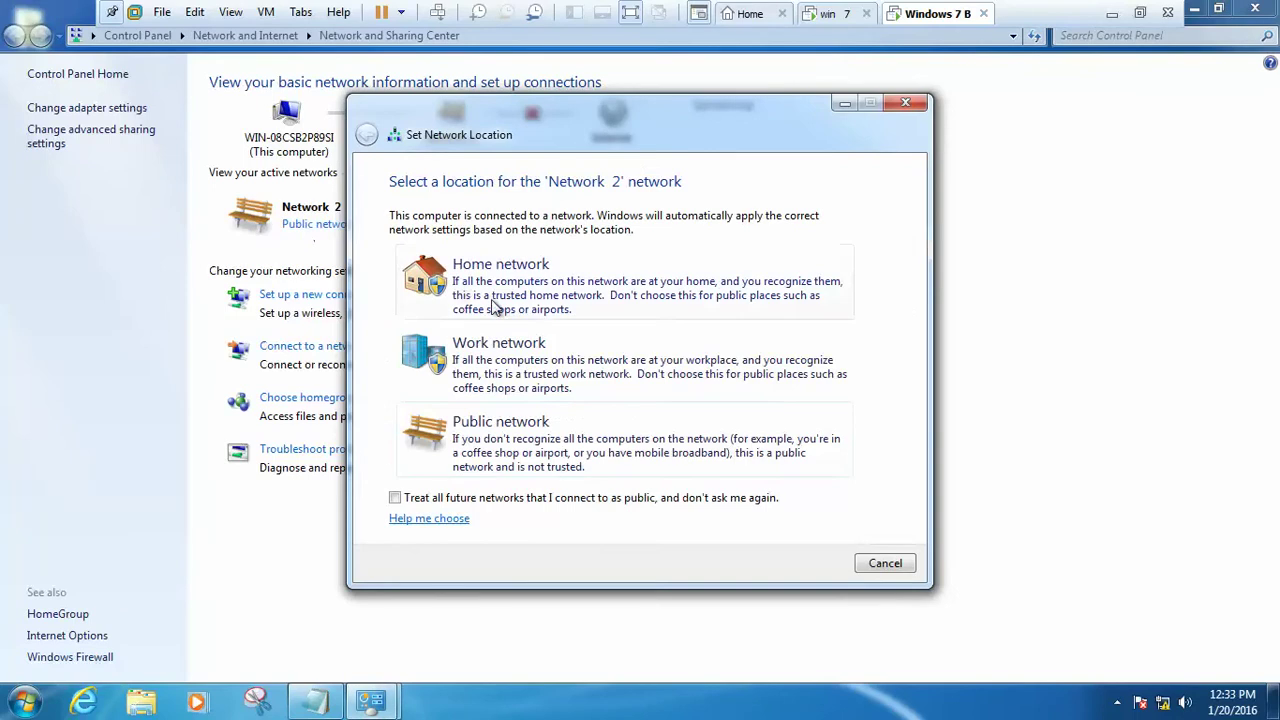
left_click(510, 285)
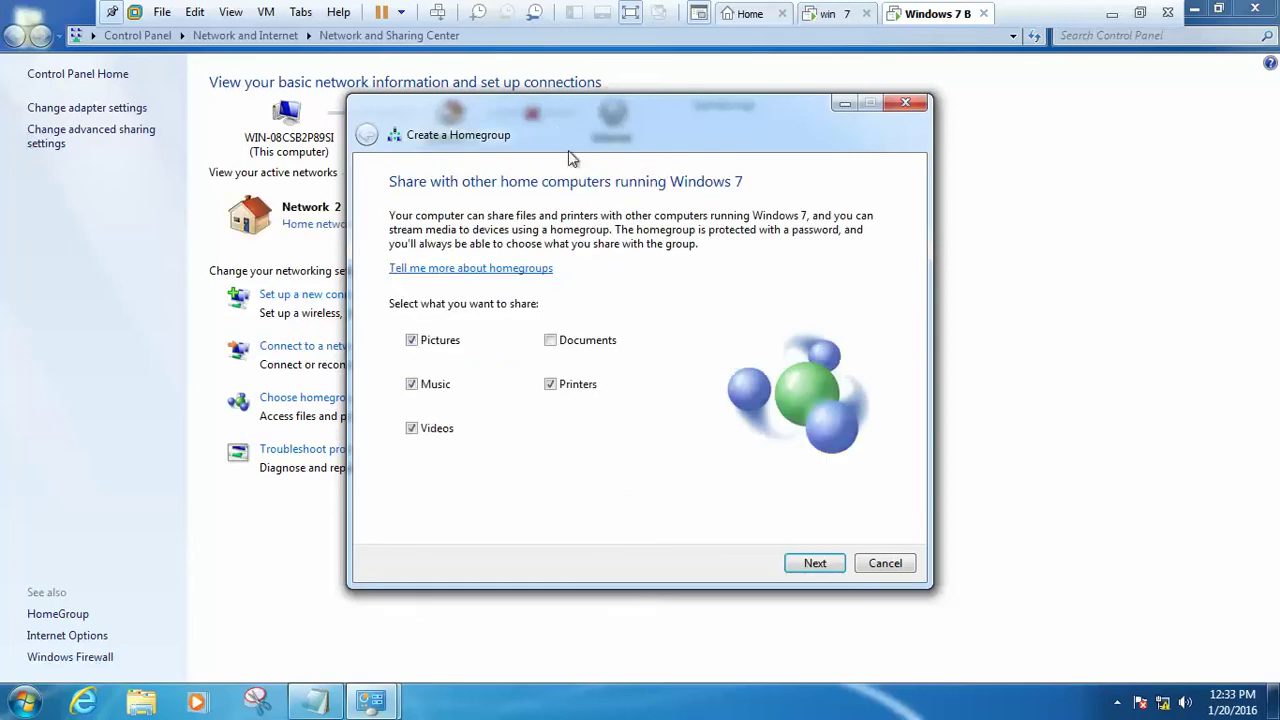
left_click(551, 340)
left_click(813, 563)
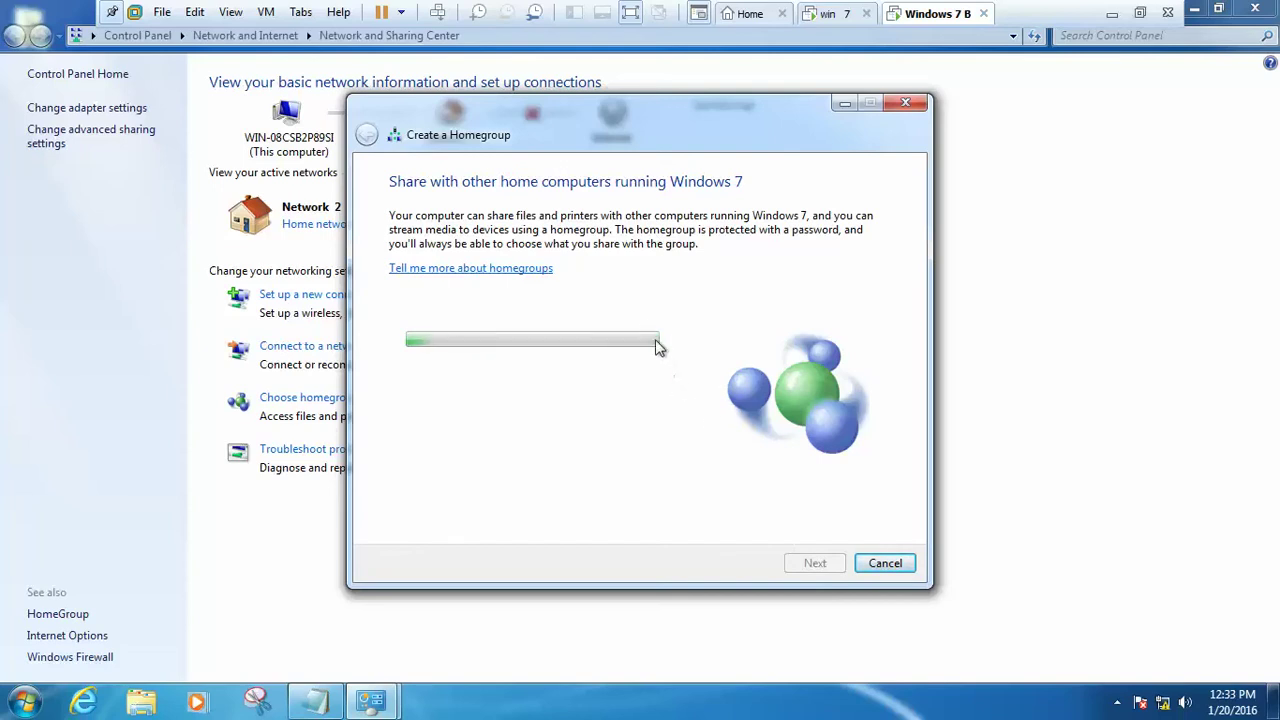
left_click(1114, 14)
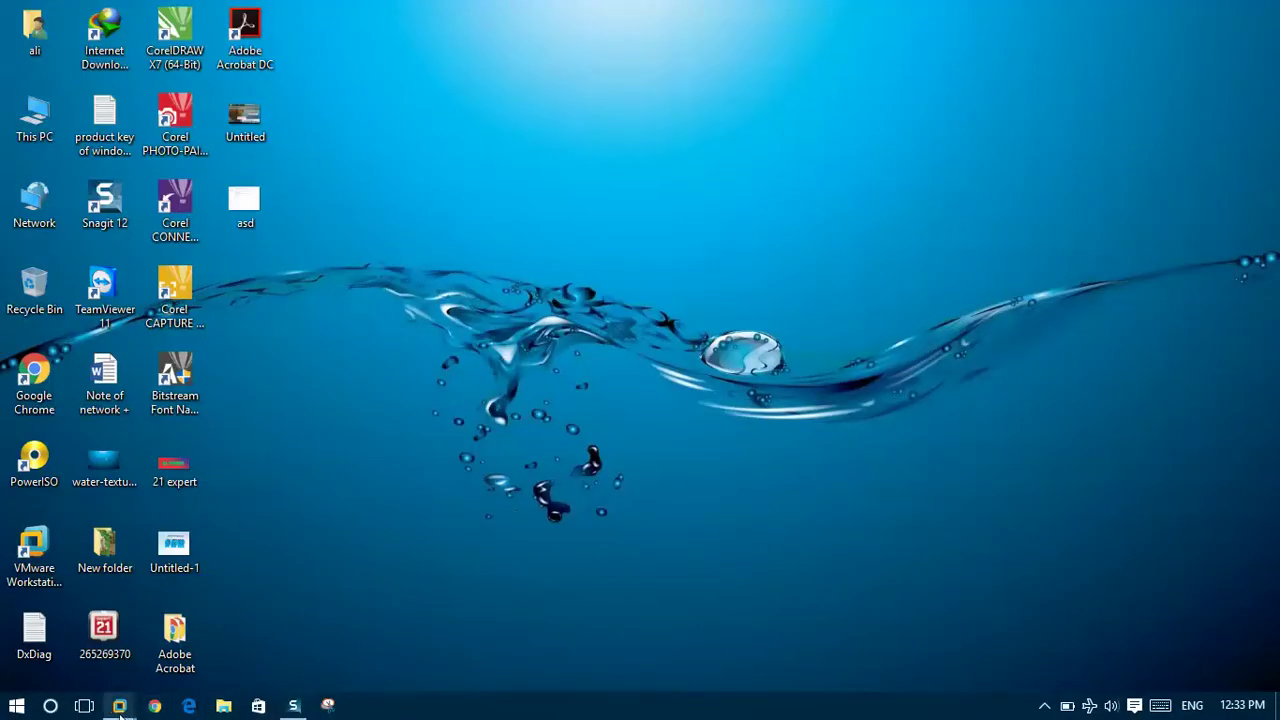
mouse_move(119, 706)
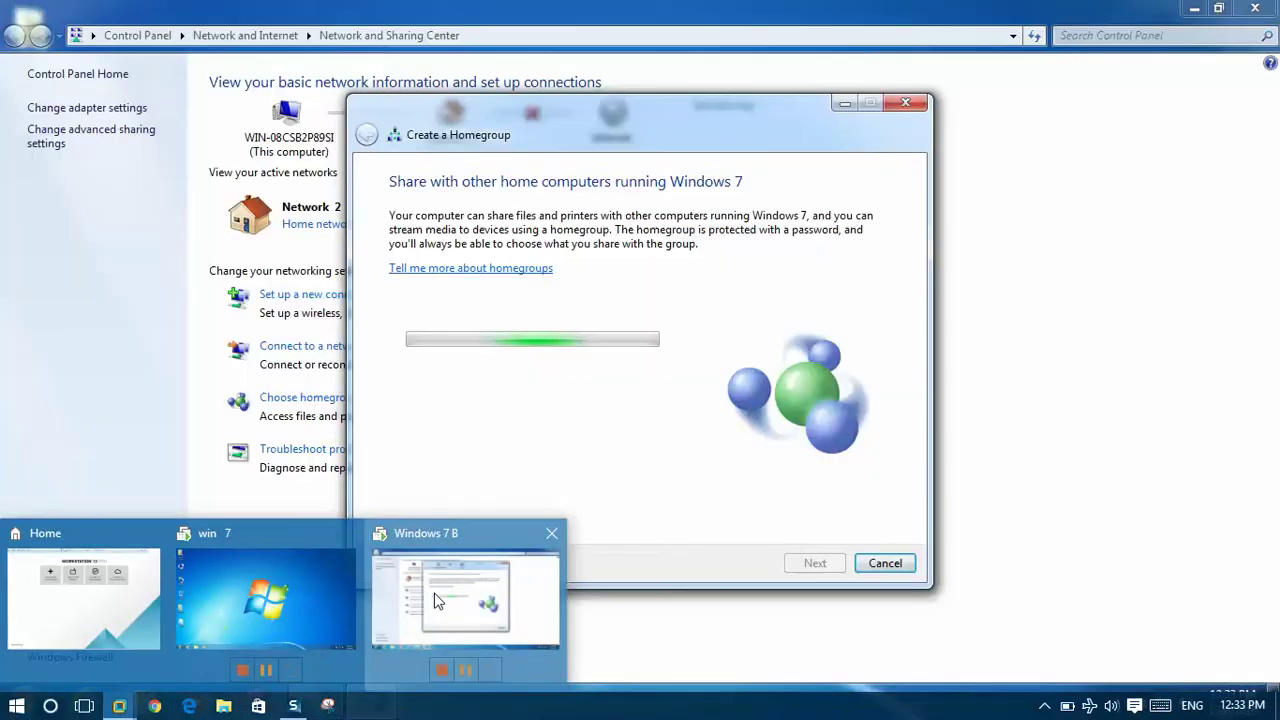
left_click(436, 600)
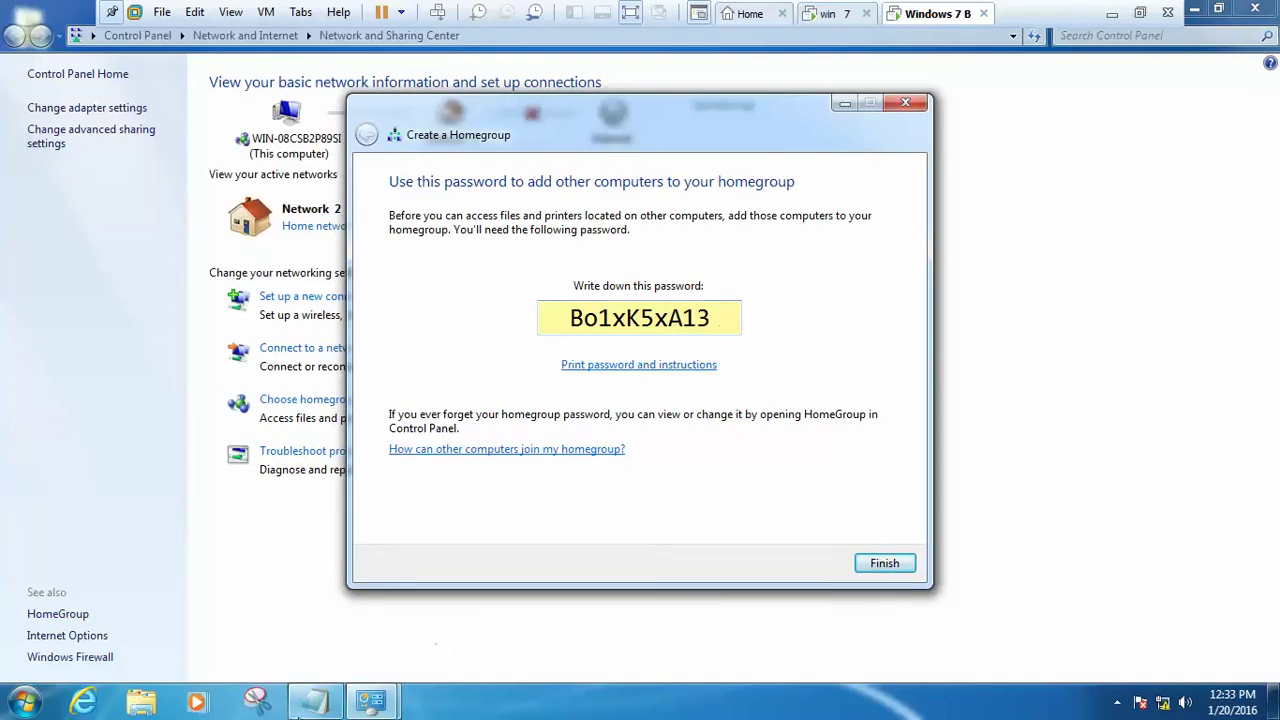
Step: Return to the Notepad note and continue it with "then one password will be given to you so save them or copy"
left_click(314, 701)
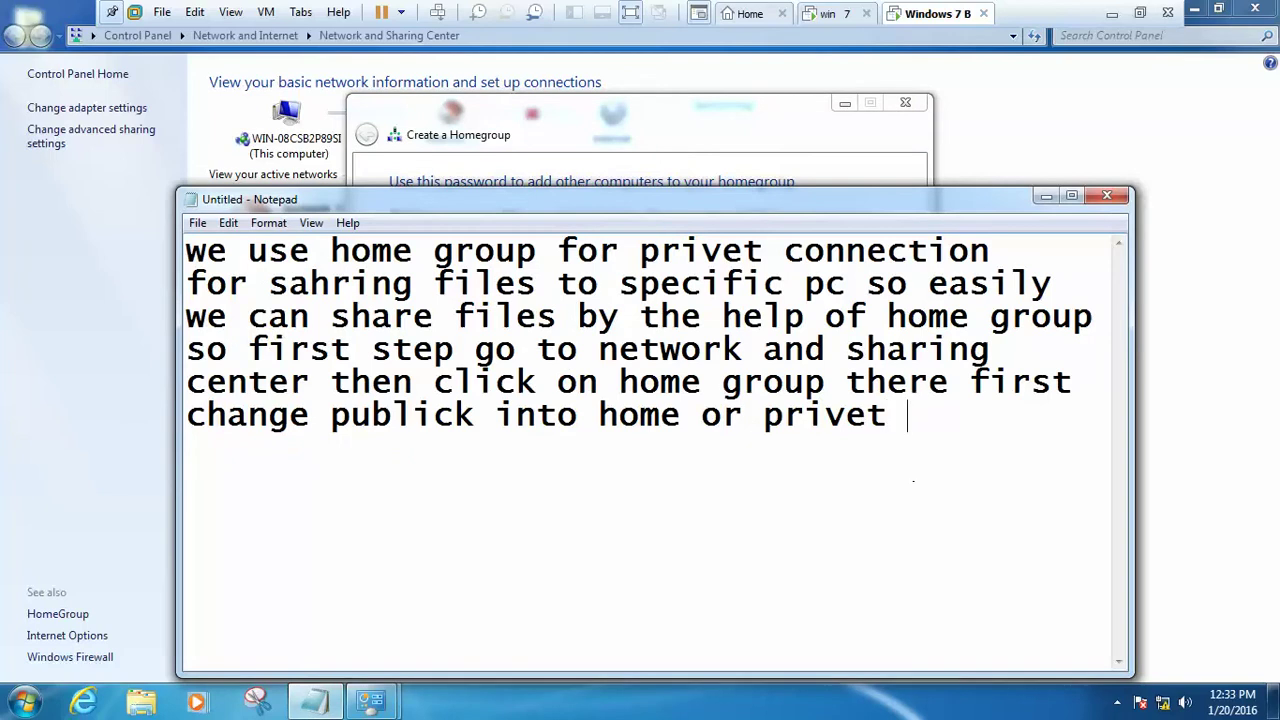
type("then on")
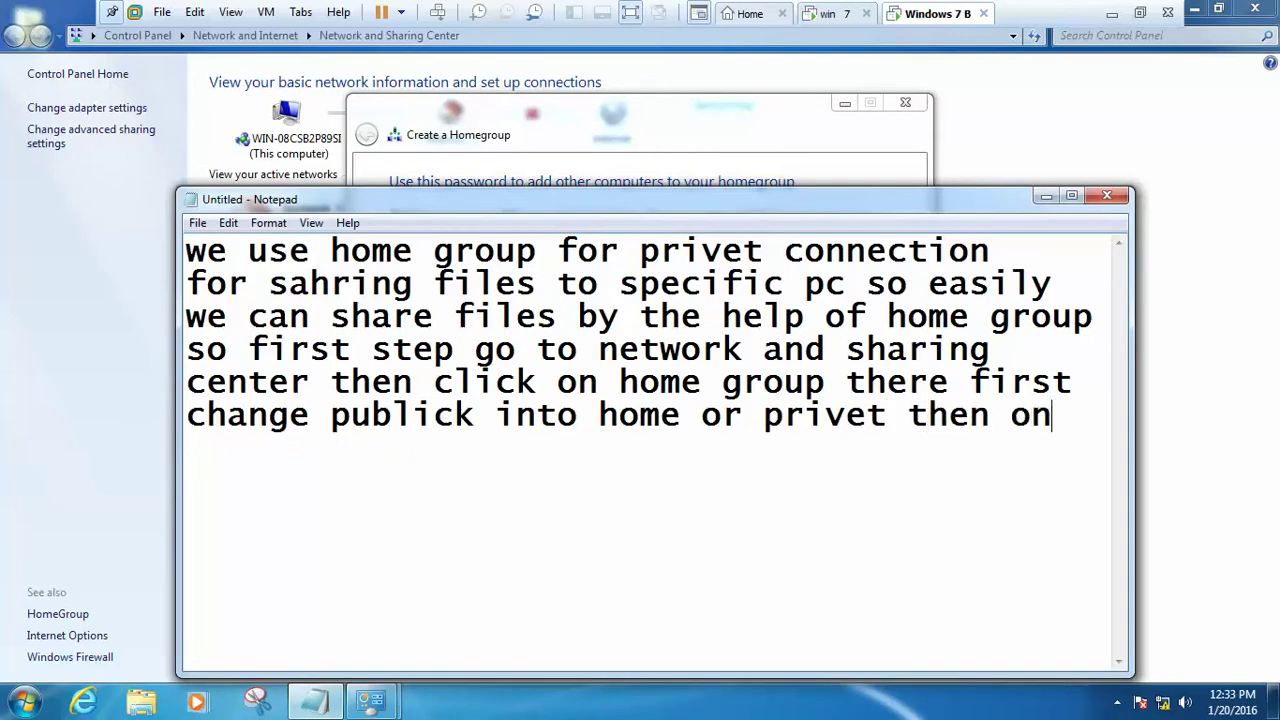
type("e password")
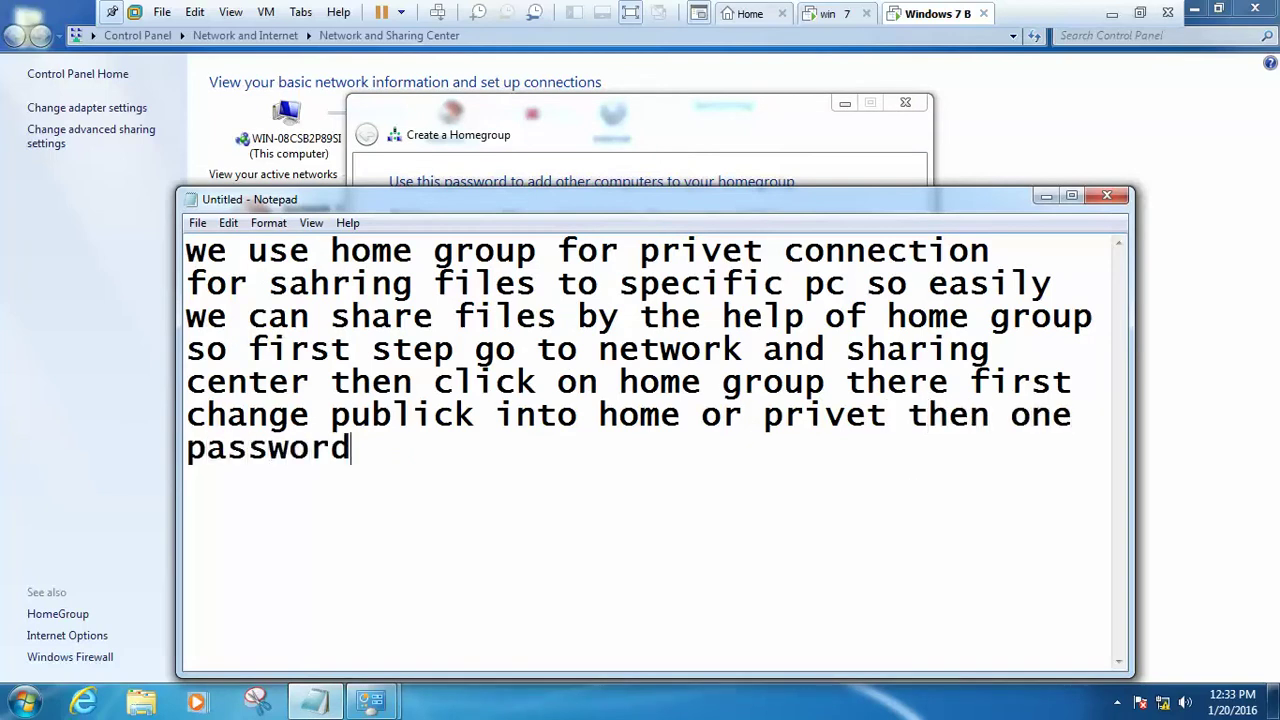
type(" will")
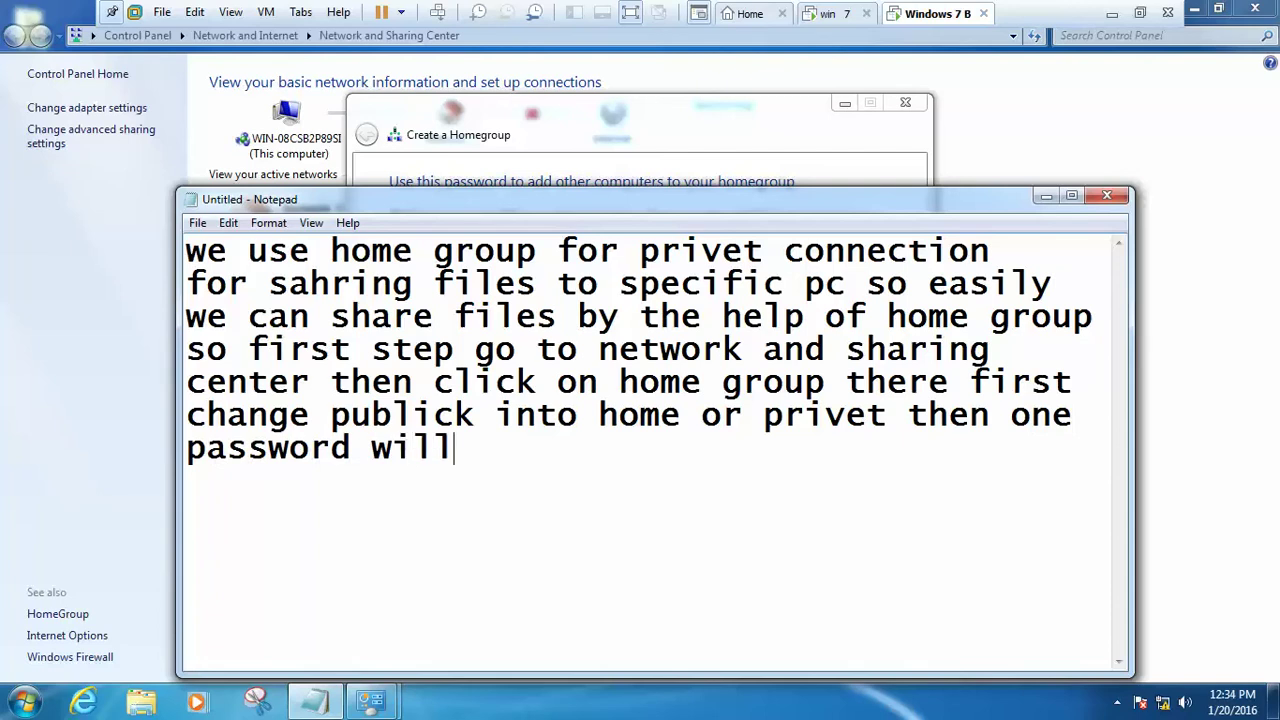
type(" be gi")
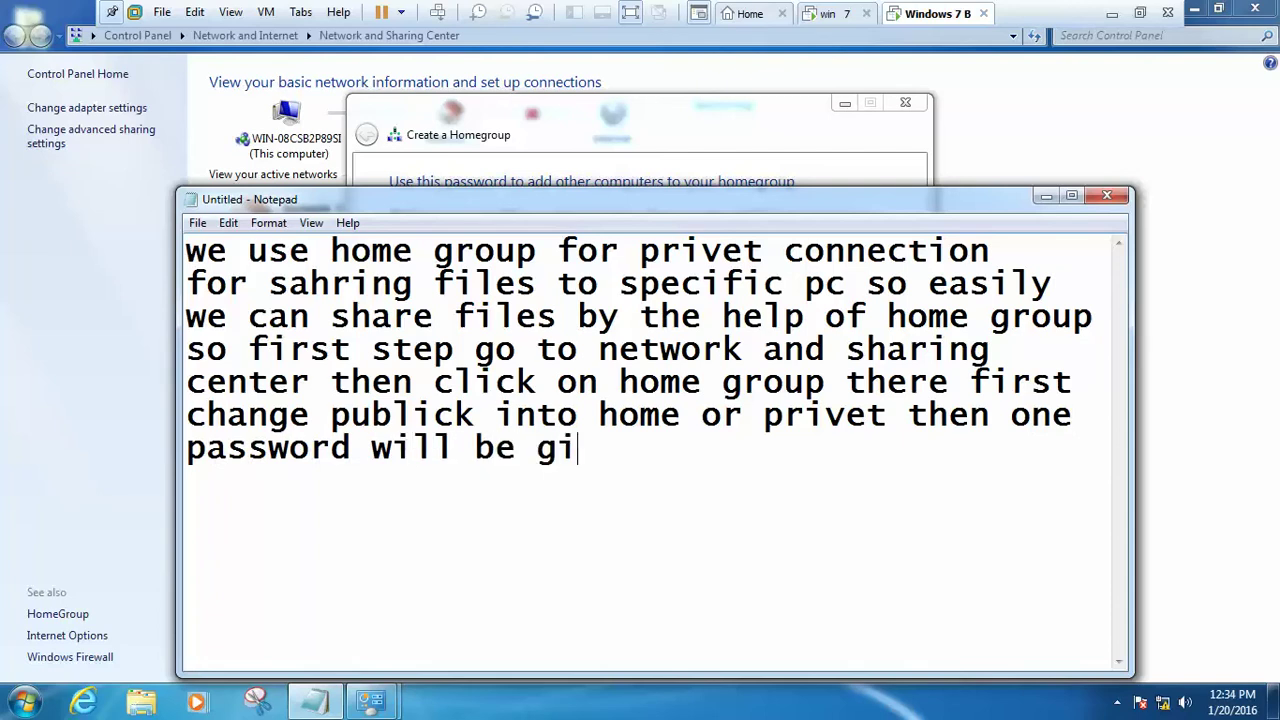
type("ven to ")
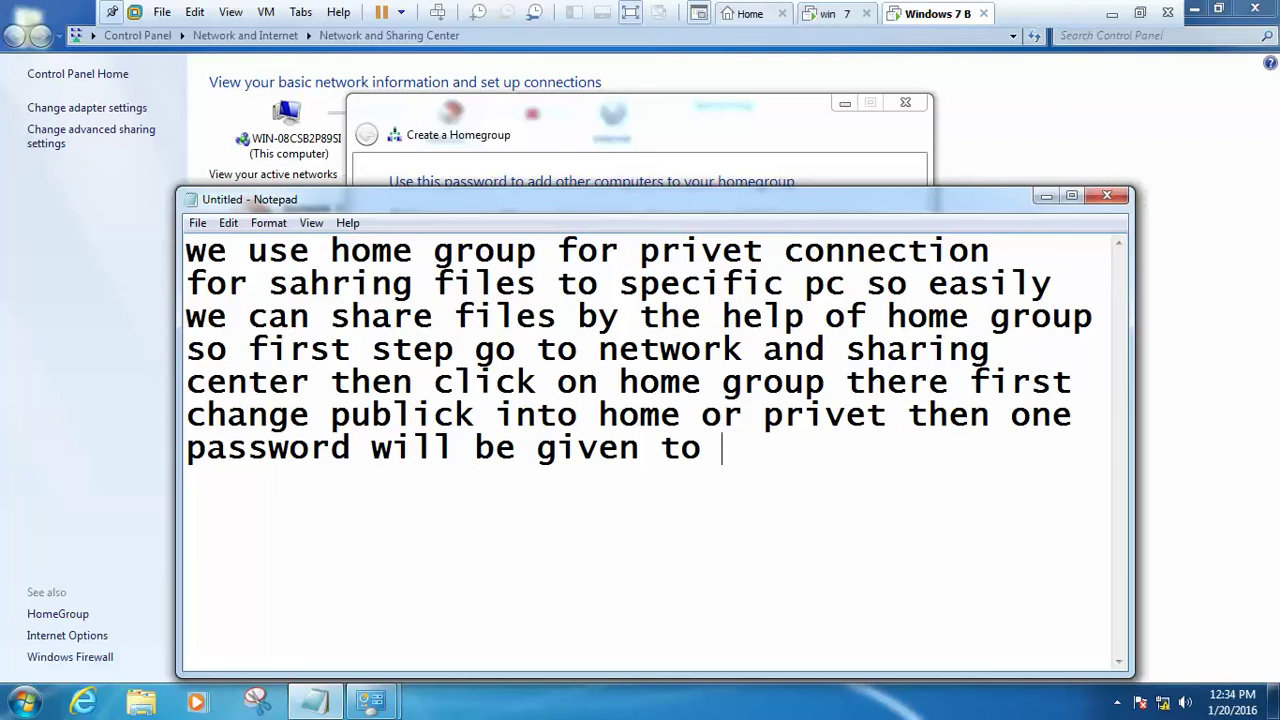
type("you s")
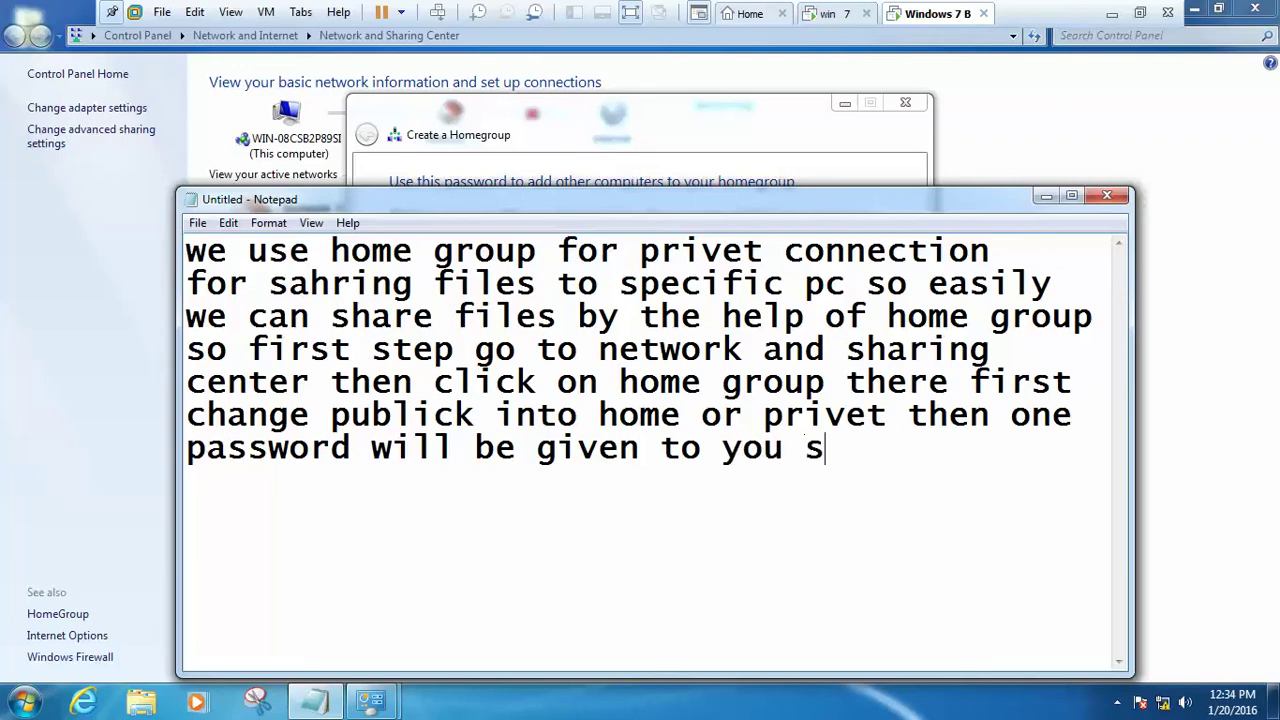
type("o save ")
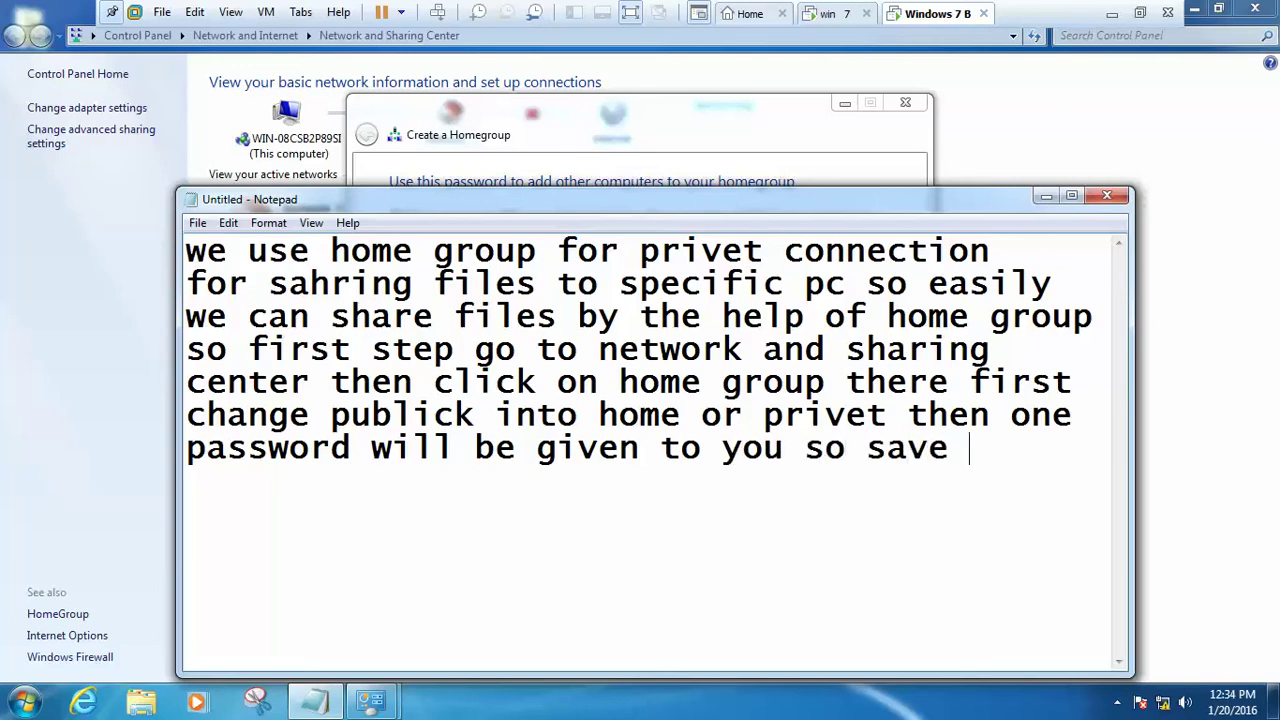
type("them or")
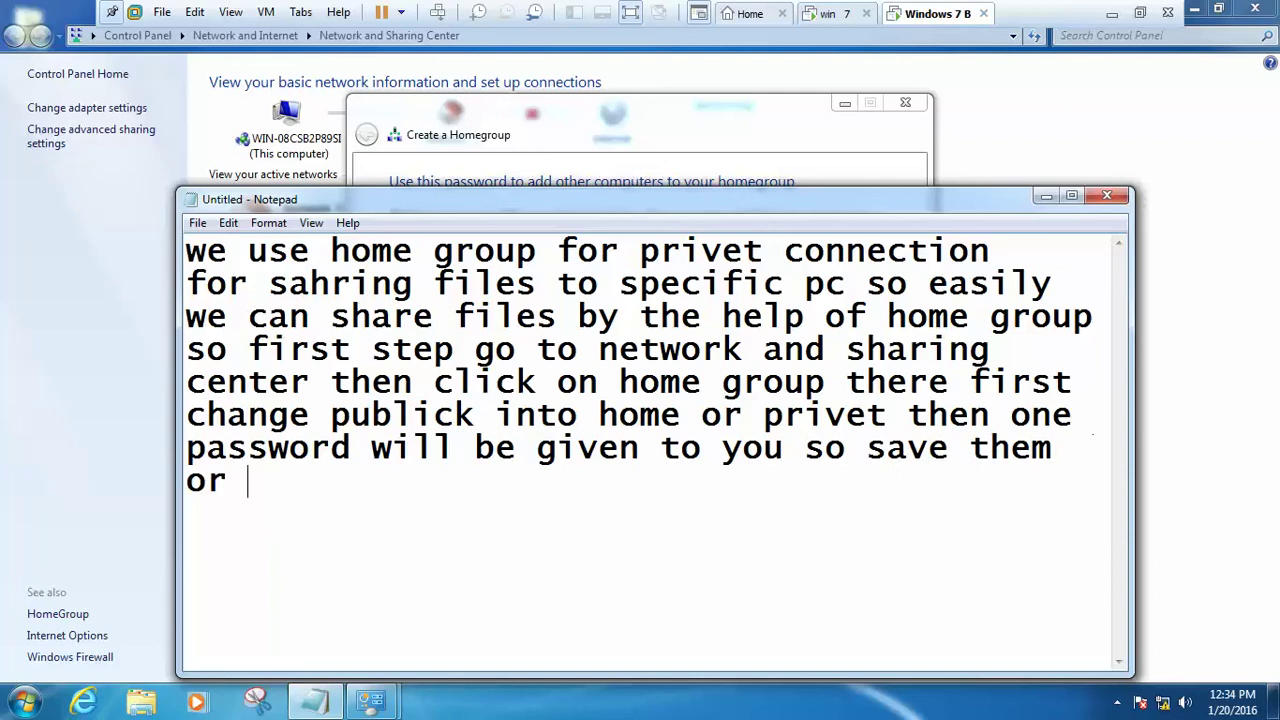
type(" copy")
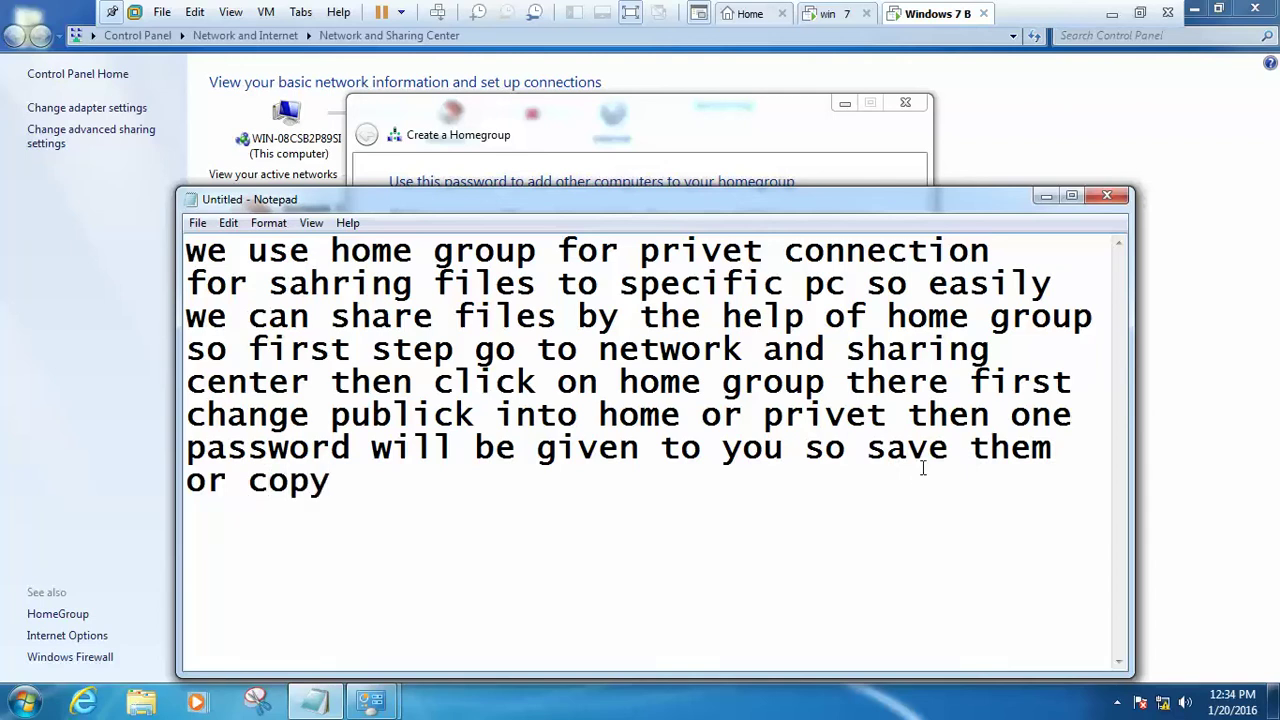
Step: Copy the generated homegroup password from the Create a Homegroup wizard and finish the wizard
left_click(670, 162)
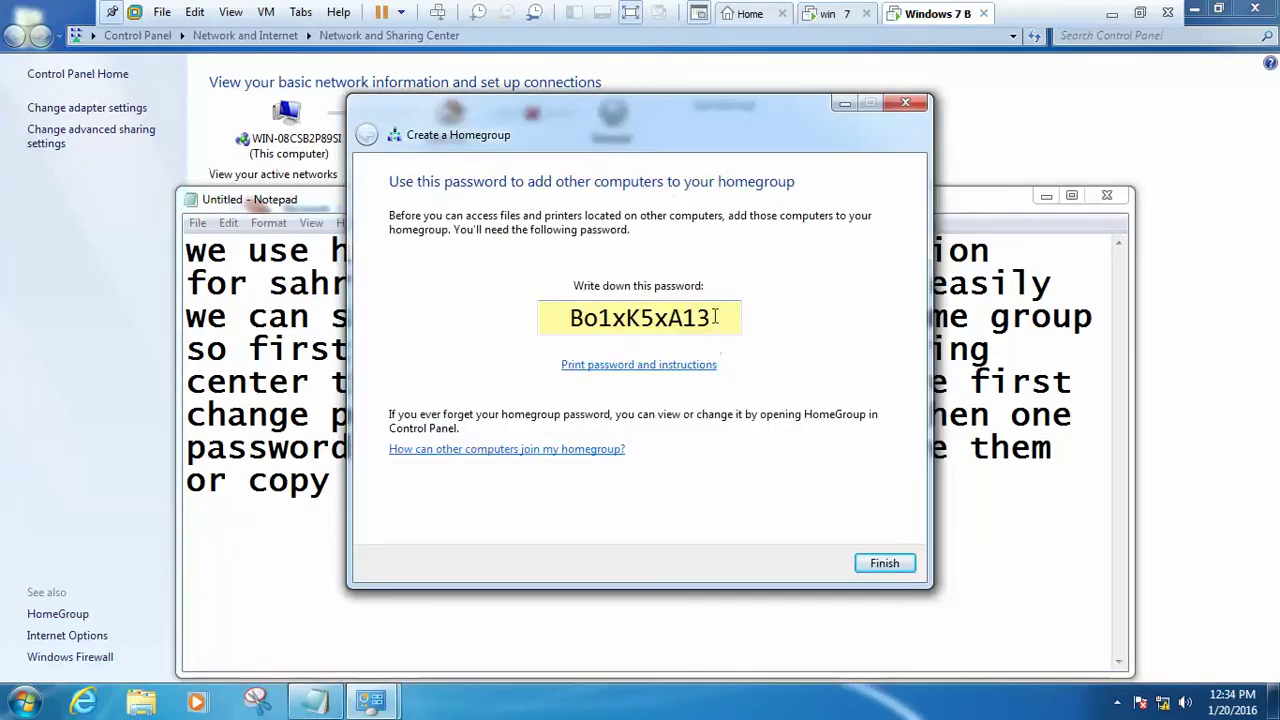
left_click_drag(716, 318, 562, 318)
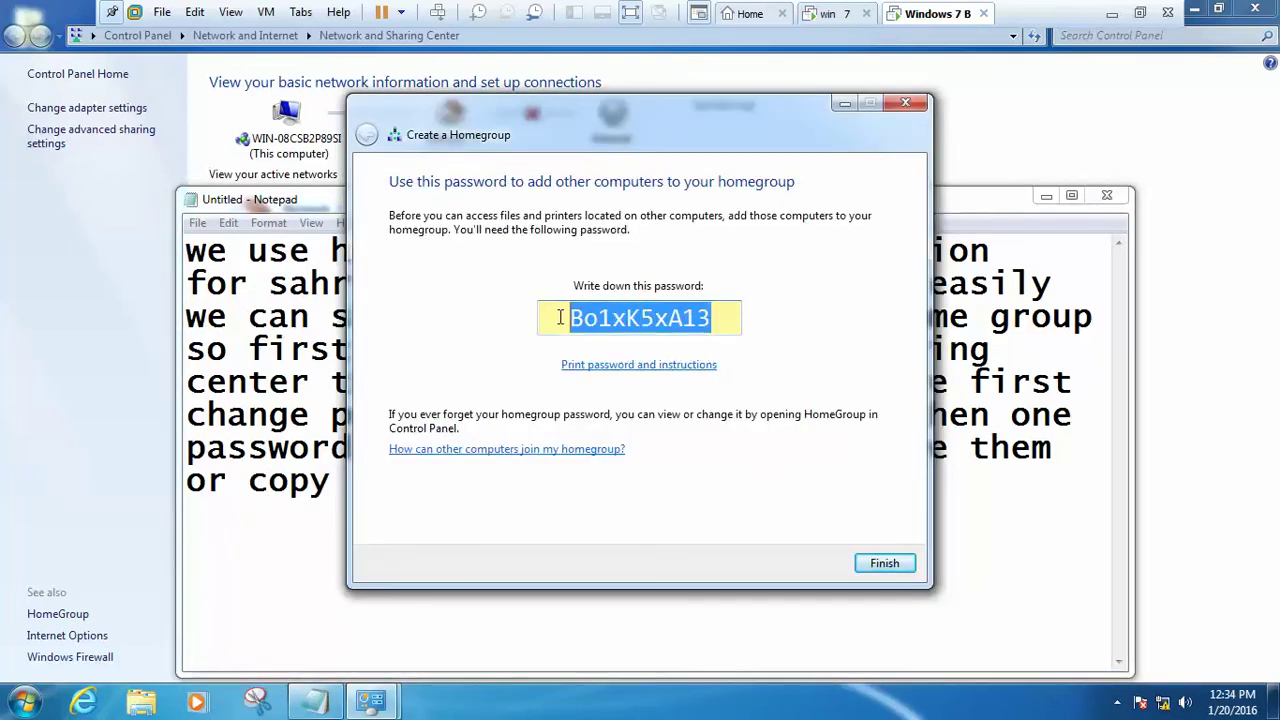
right_click(615, 322)
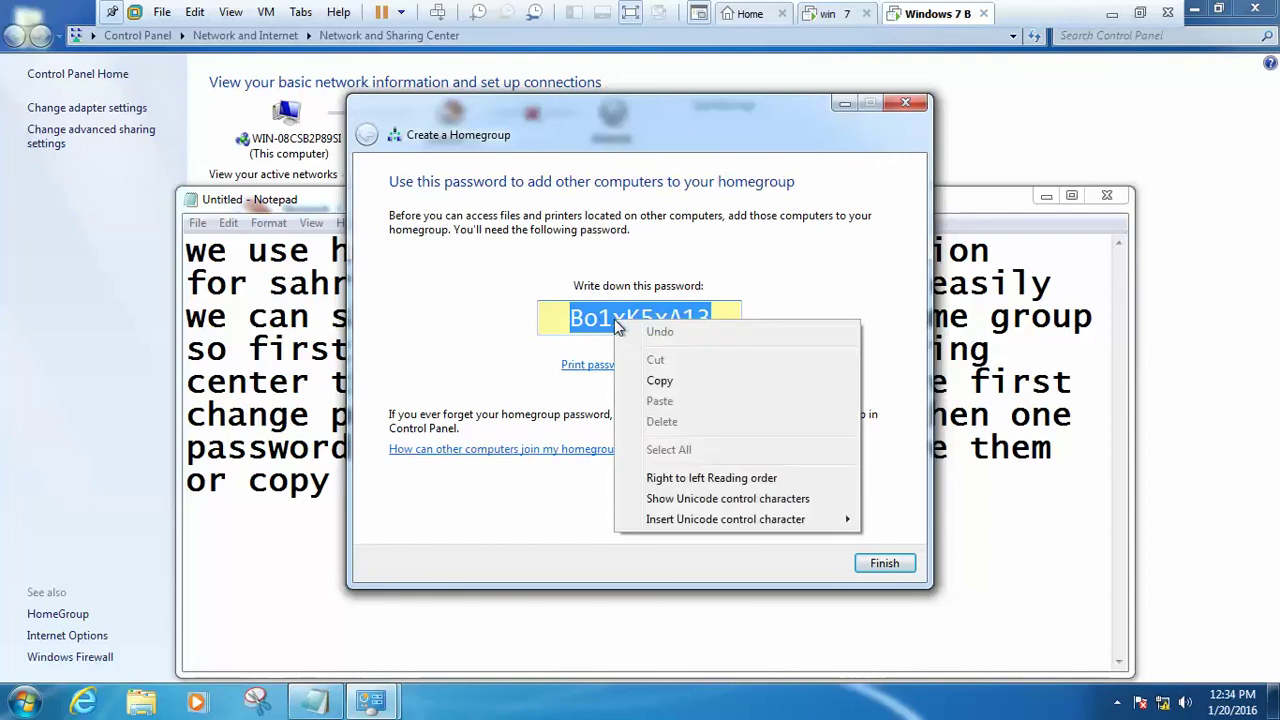
left_click(660, 381)
left_click(882, 564)
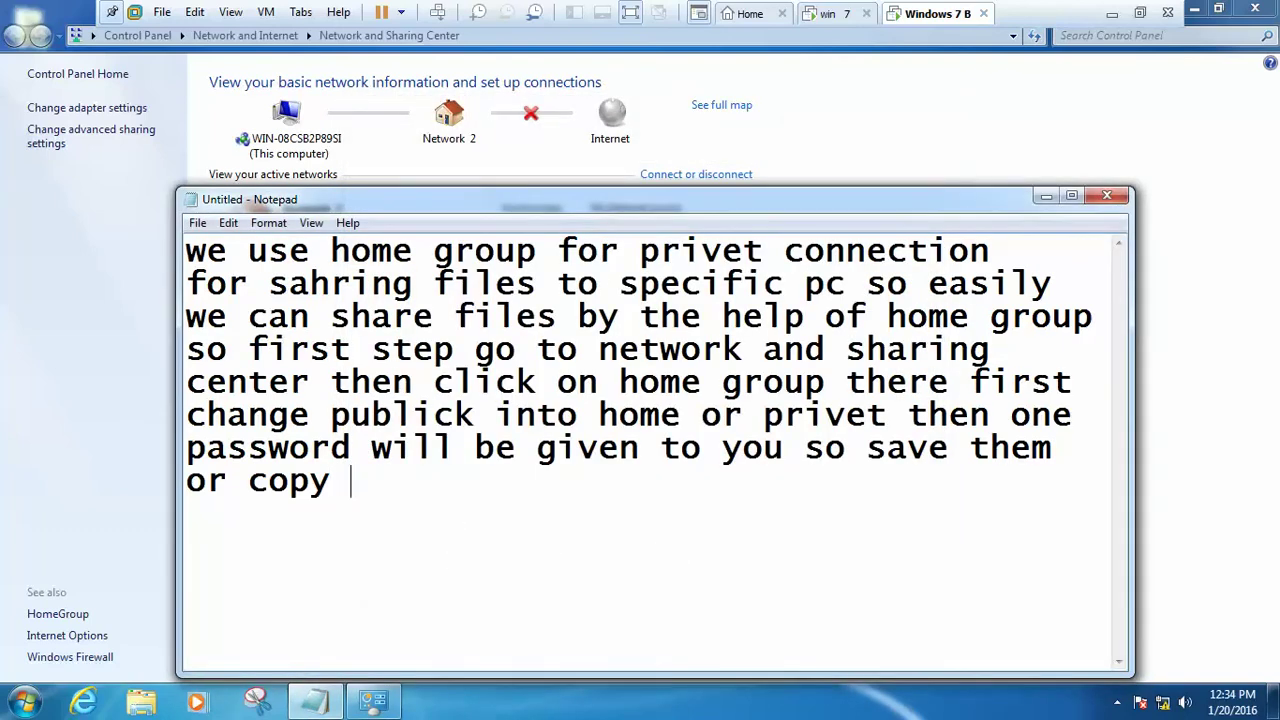
Step: End the note with "then click finish" and clear all of its text
type("then c")
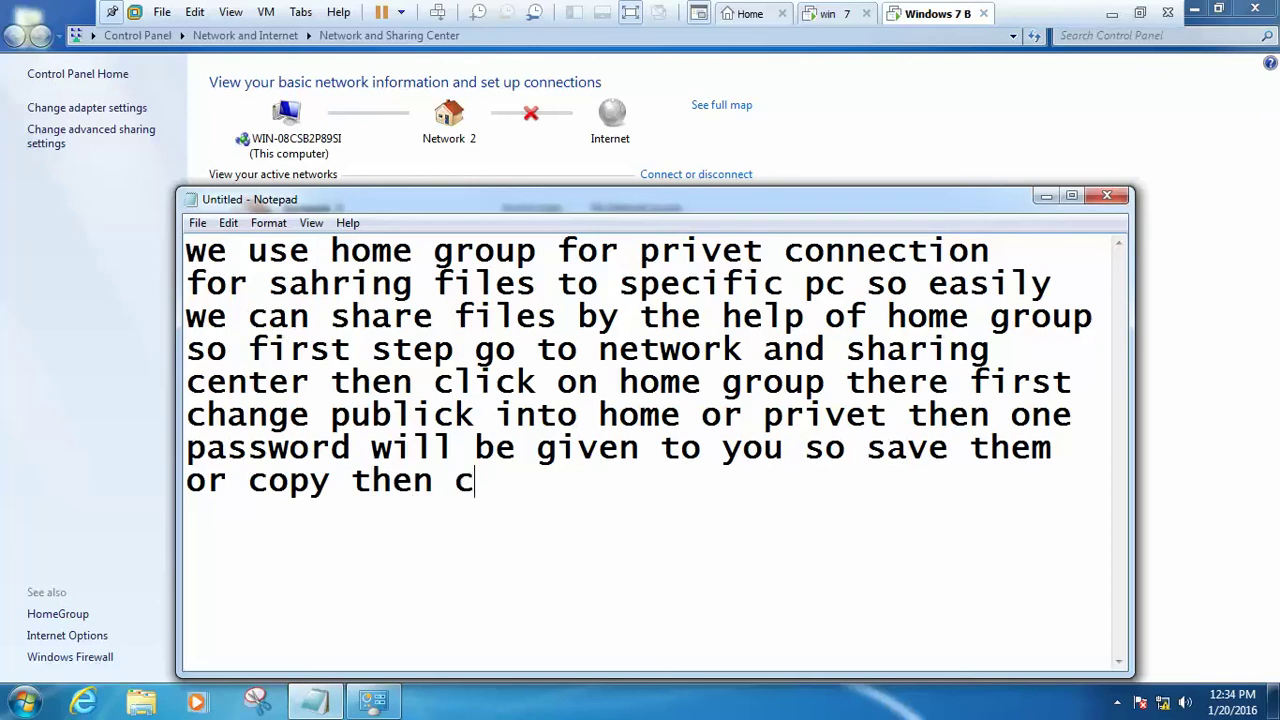
type("lick ")
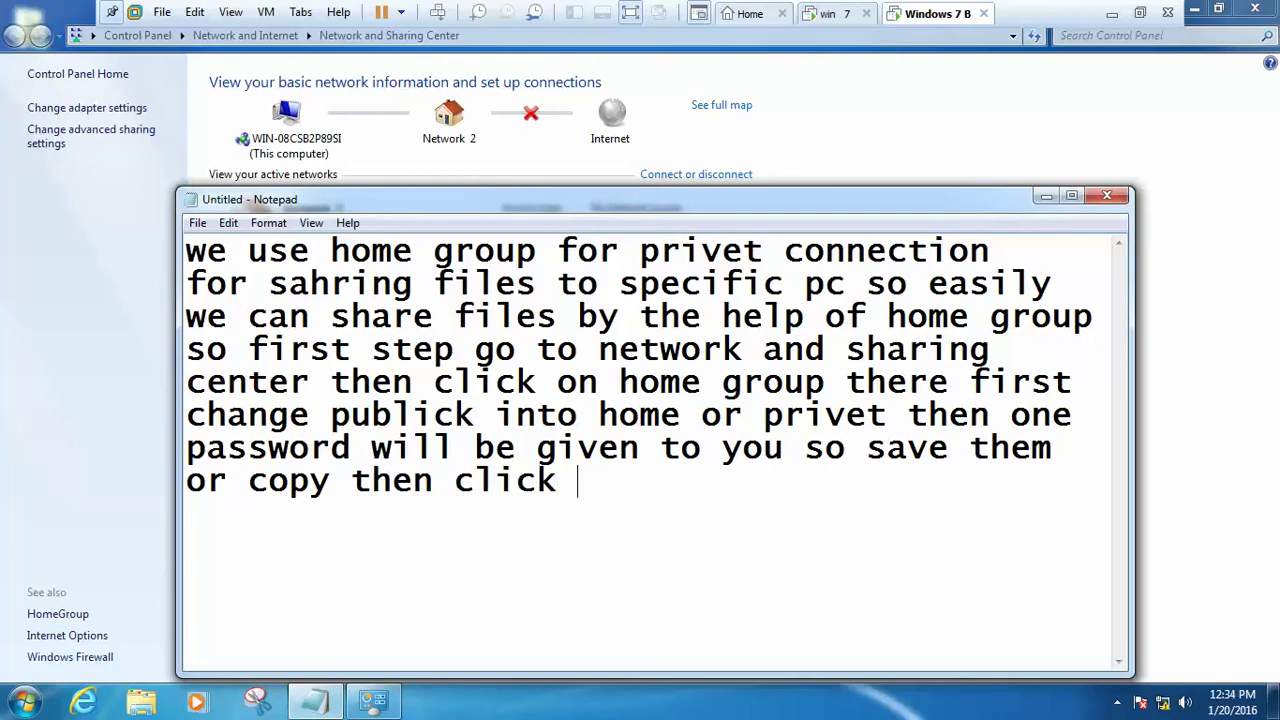
type("finish")
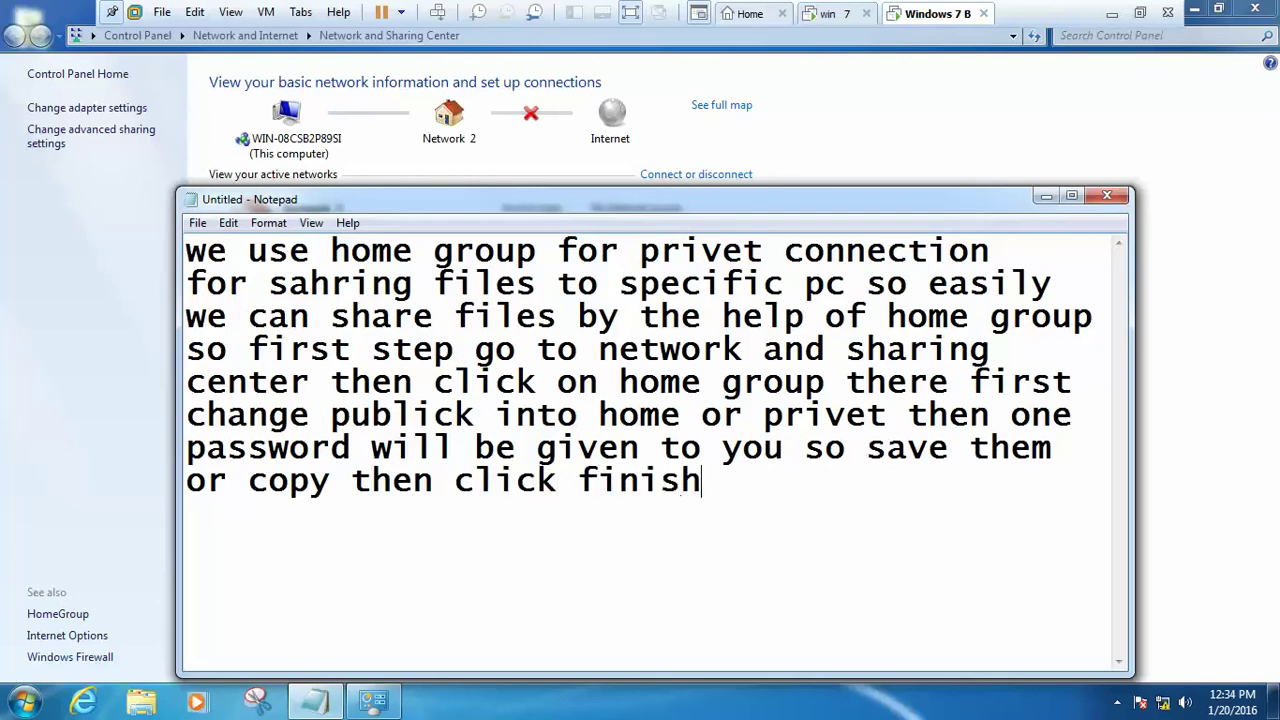
key("ctrl+a")
key("BackSpace")
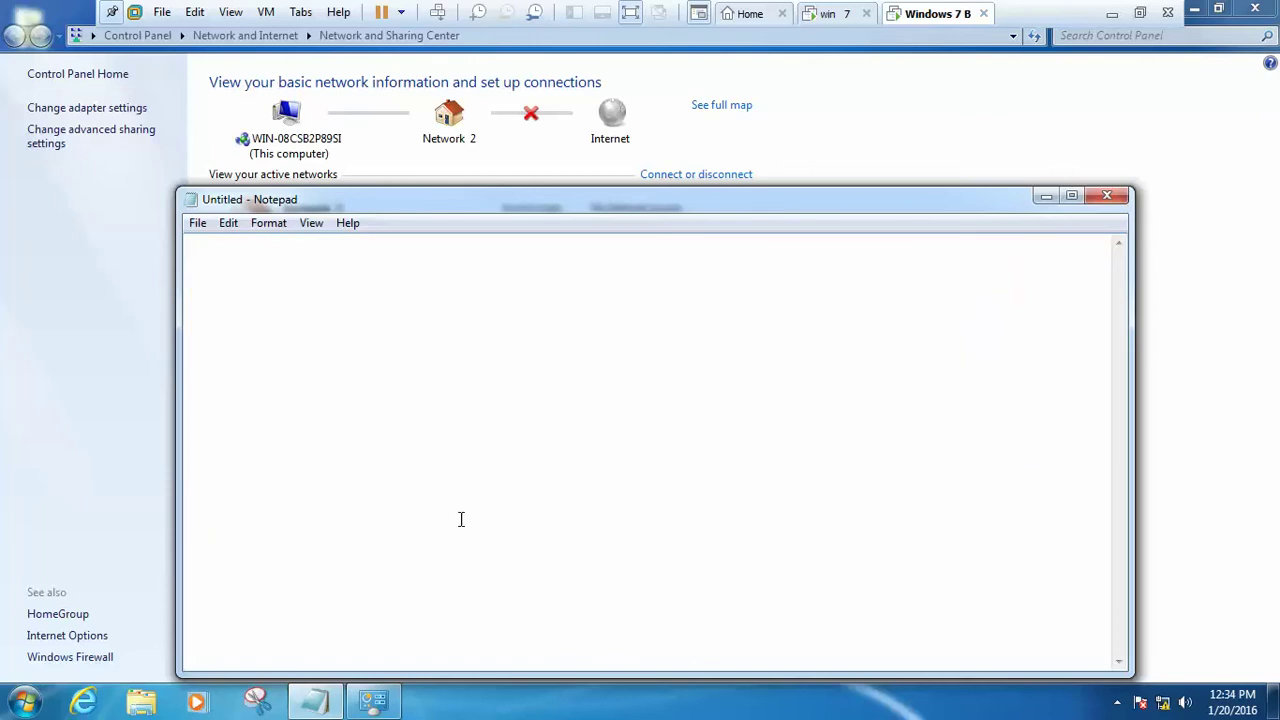
Step: View this computer's HomeGroup settings from the Network and Sharing Center and close the window
left_click(674, 157)
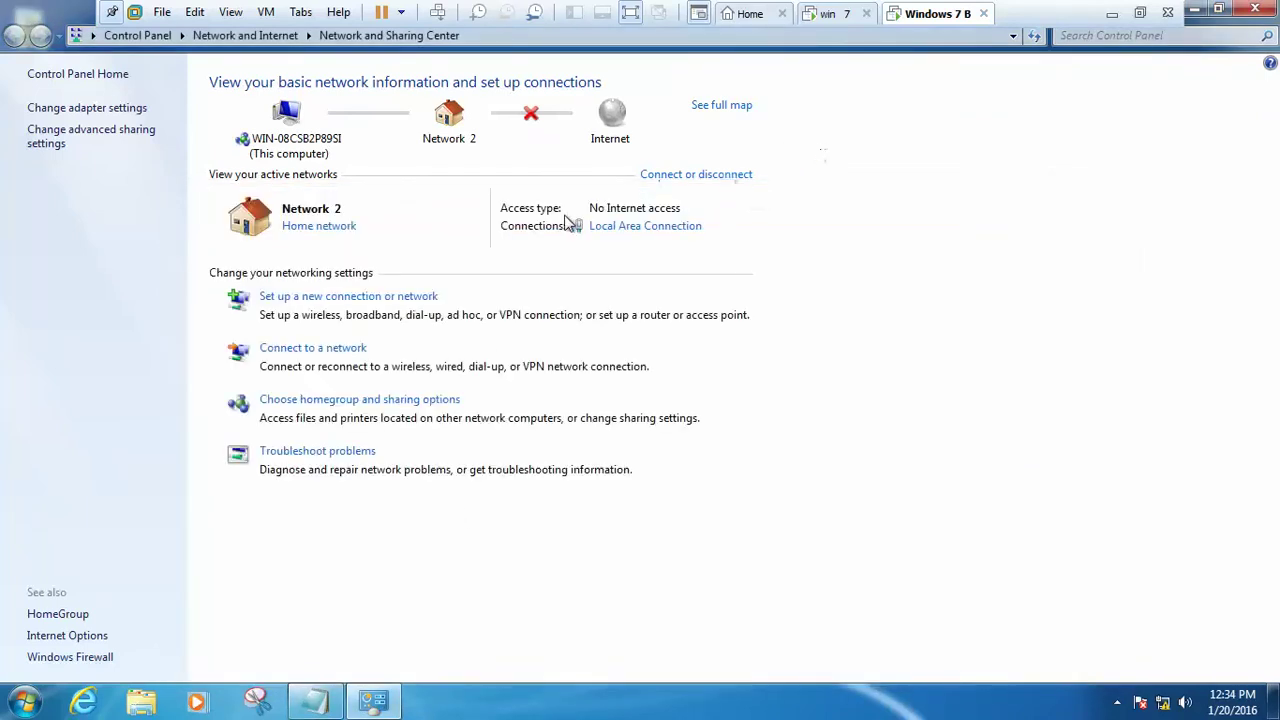
left_click(72, 615)
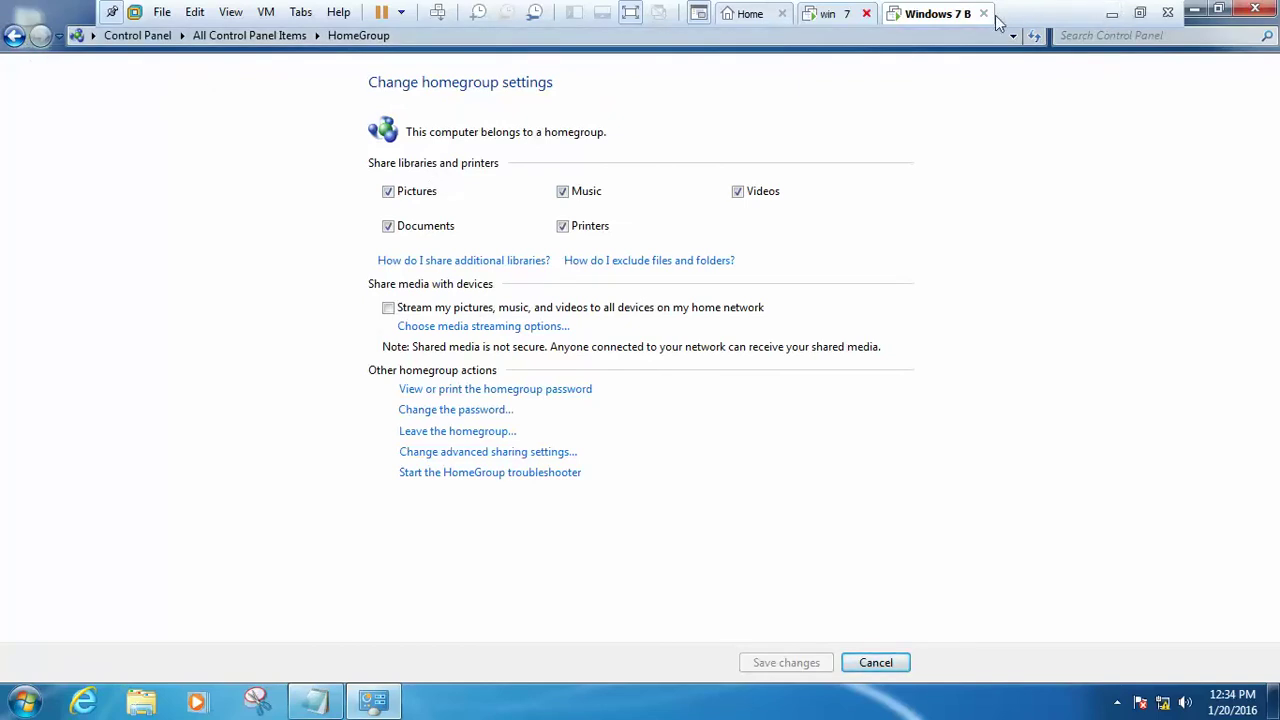
left_click(1268, 12)
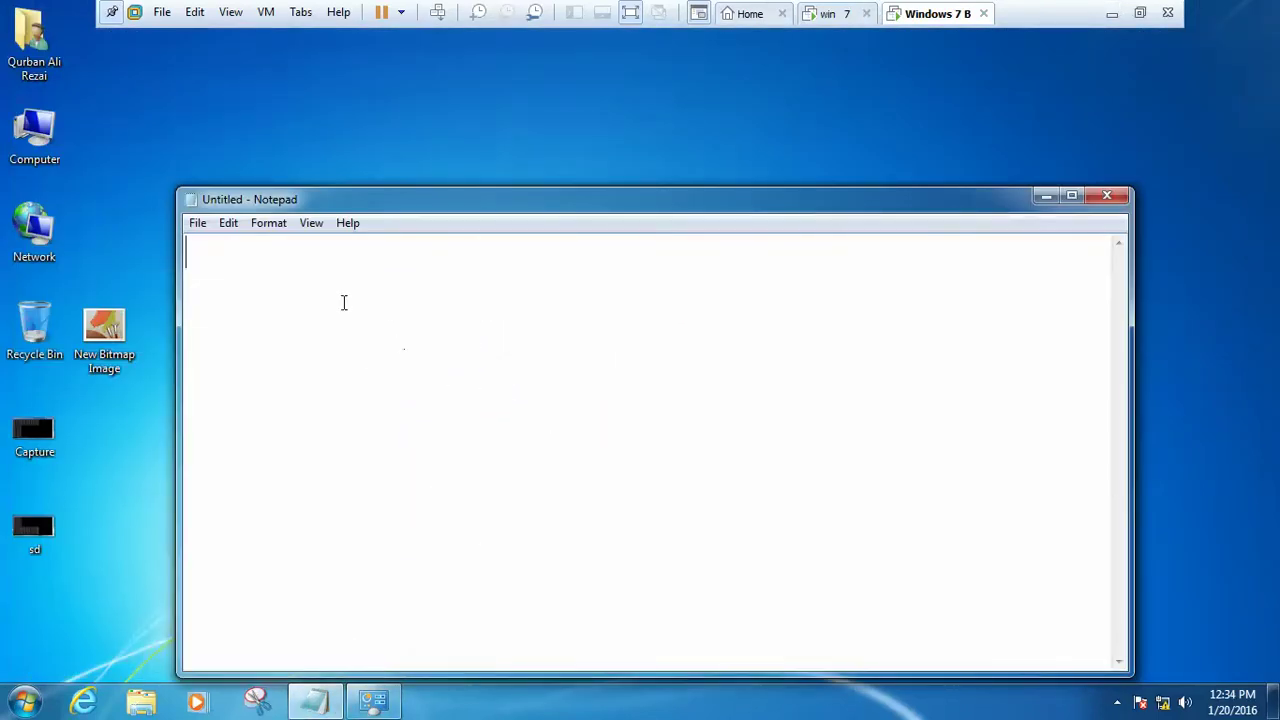
Step: Write "now go to other pc for joining home group" in the empty note
type("now")
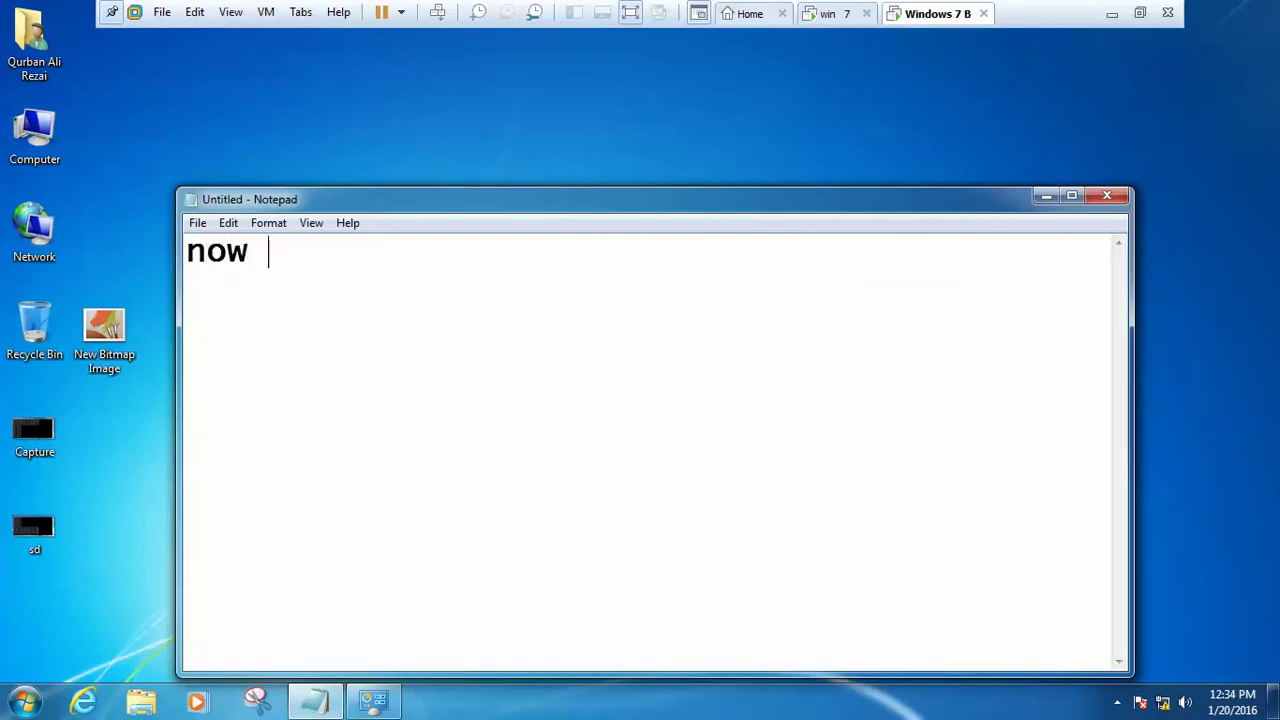
type(" go ")
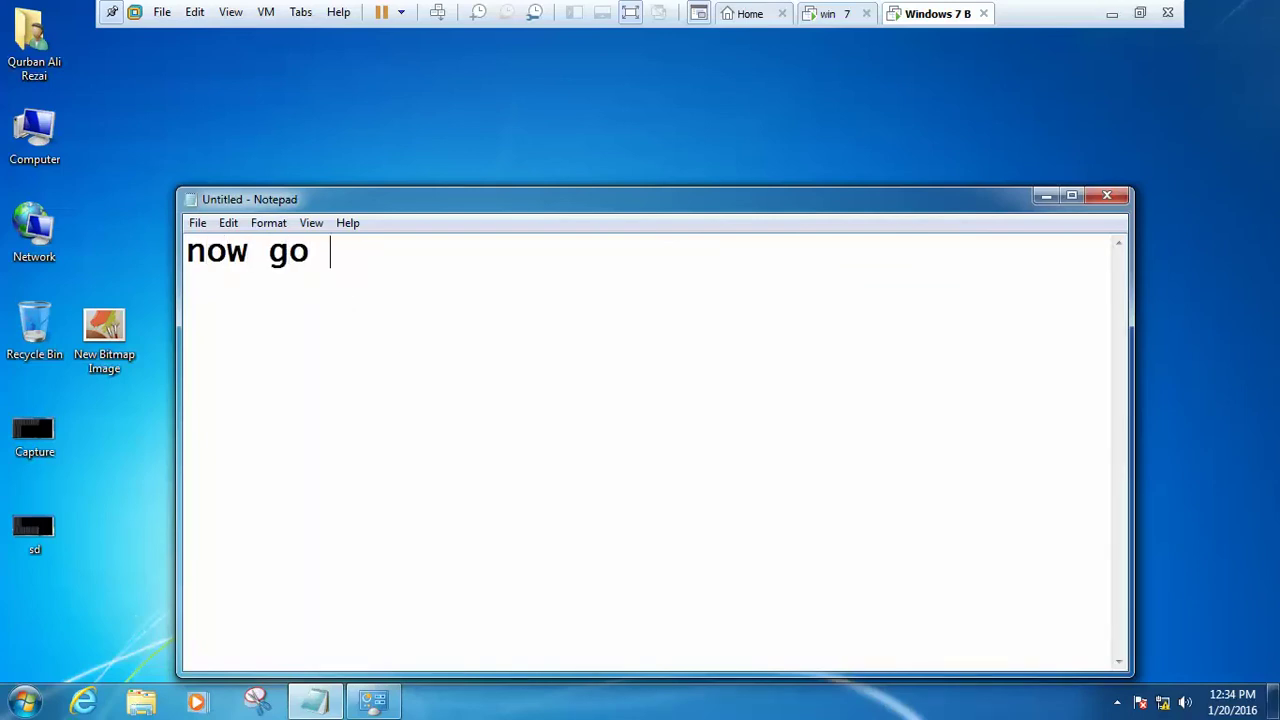
type("to other ")
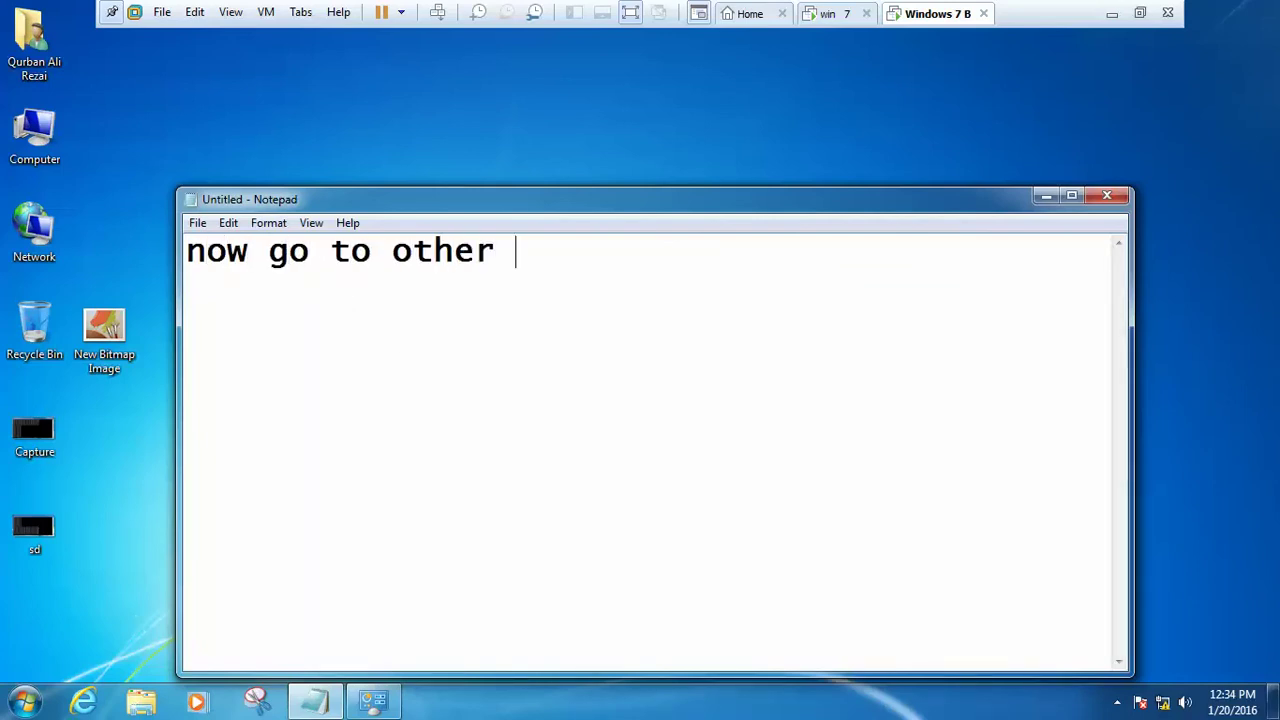
type("pc for joim")
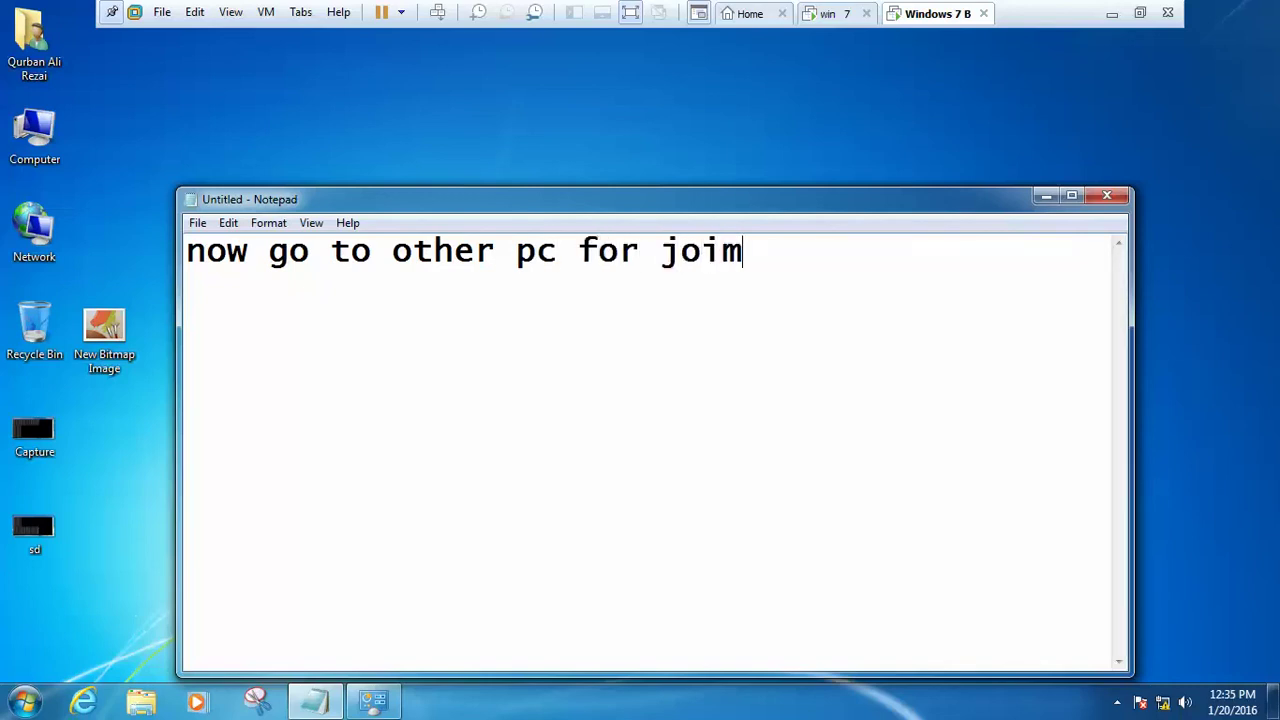
key("BackSpace")
type("n")
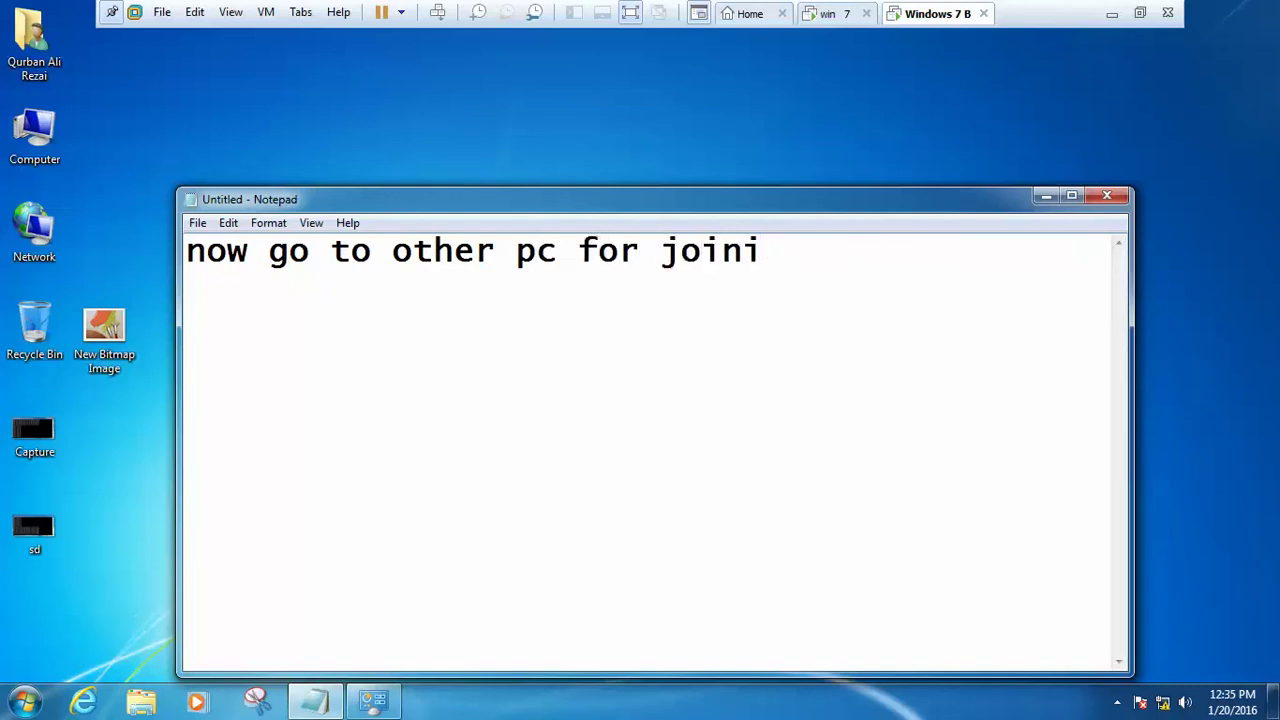
type("g")
key("BackSpace")
type("ng home")
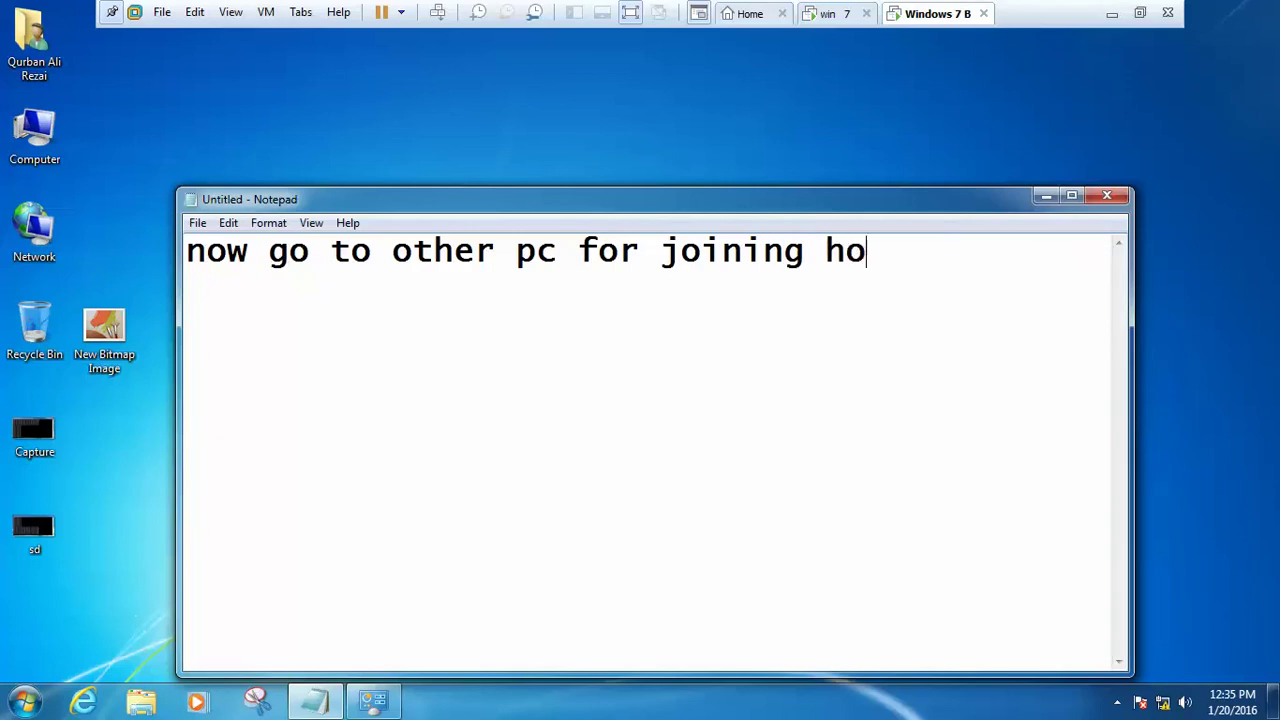
type(" group")
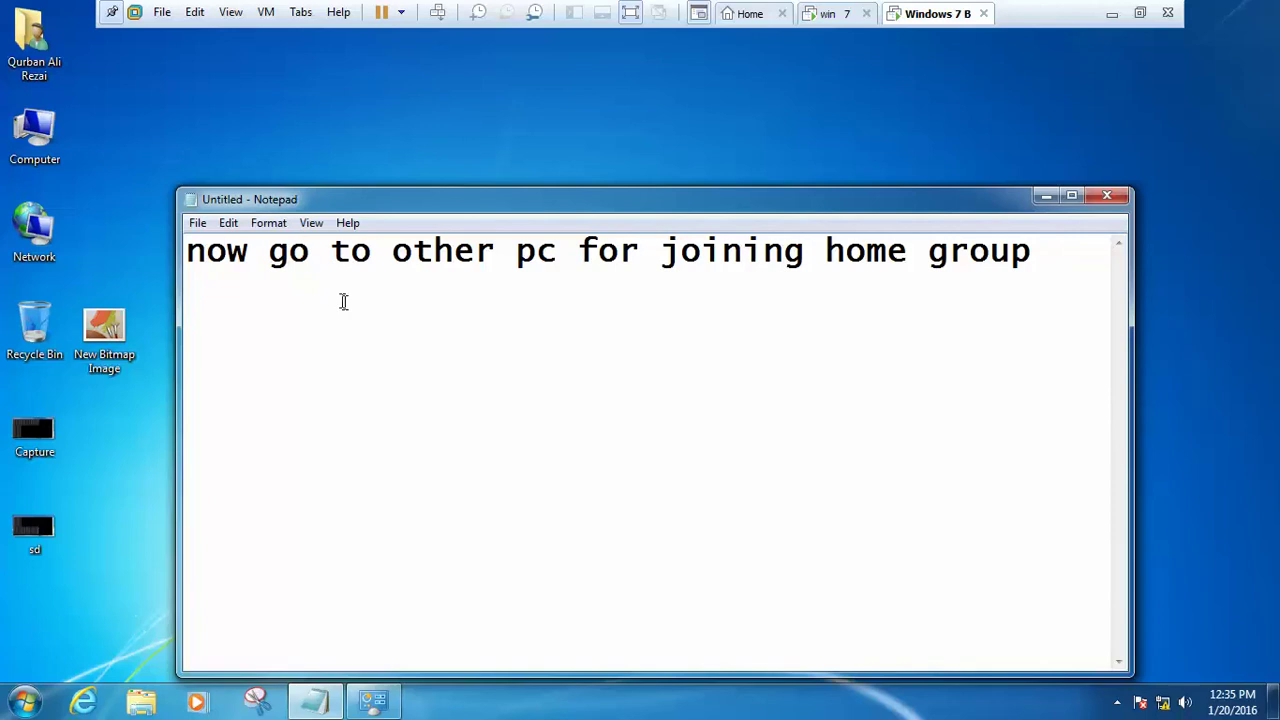
Step: Switch to the "win 7" virtual machine, refresh its desktop and open its Network and Sharing Center
left_click(830, 16)
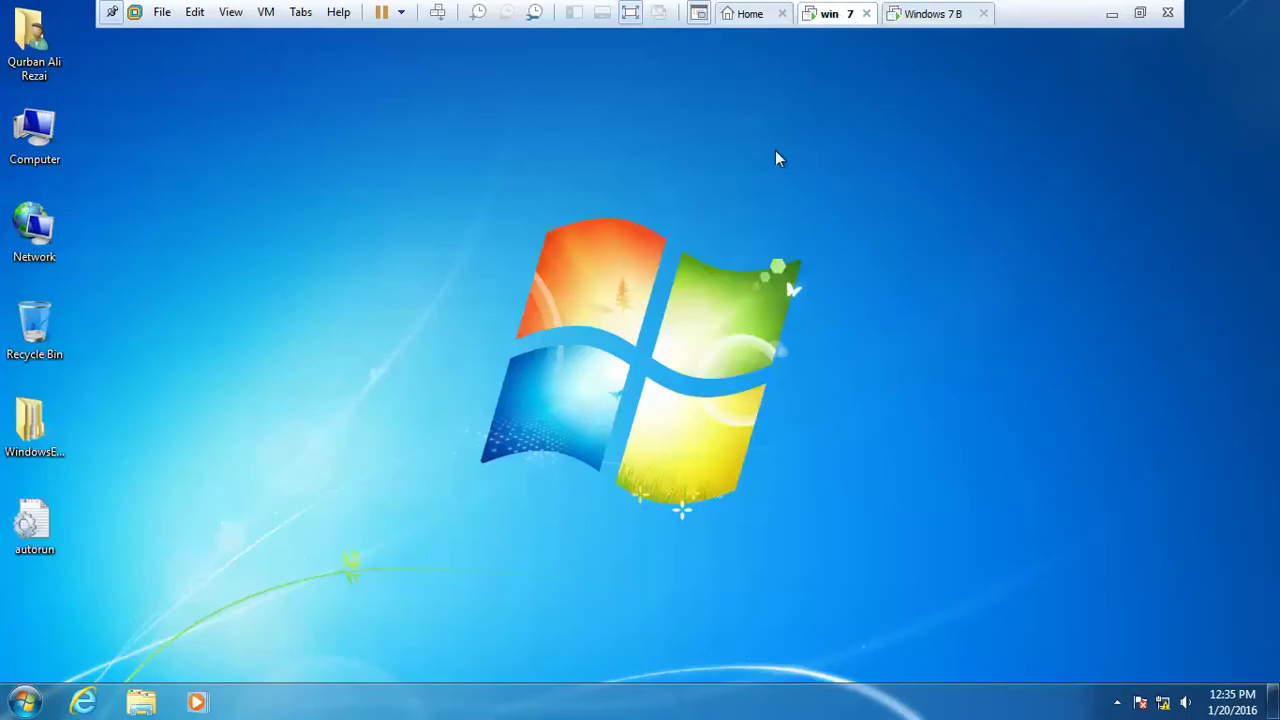
right_click(667, 245)
left_click(716, 296)
right_click(1162, 702)
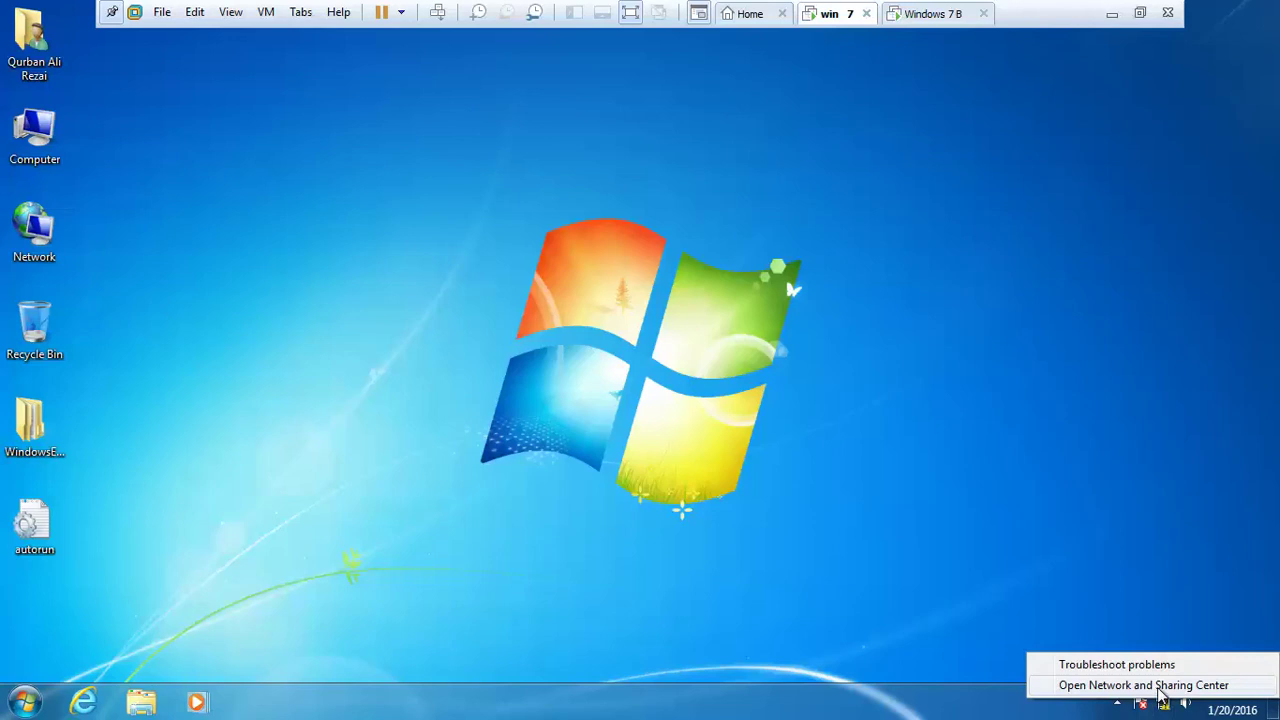
left_click(1160, 686)
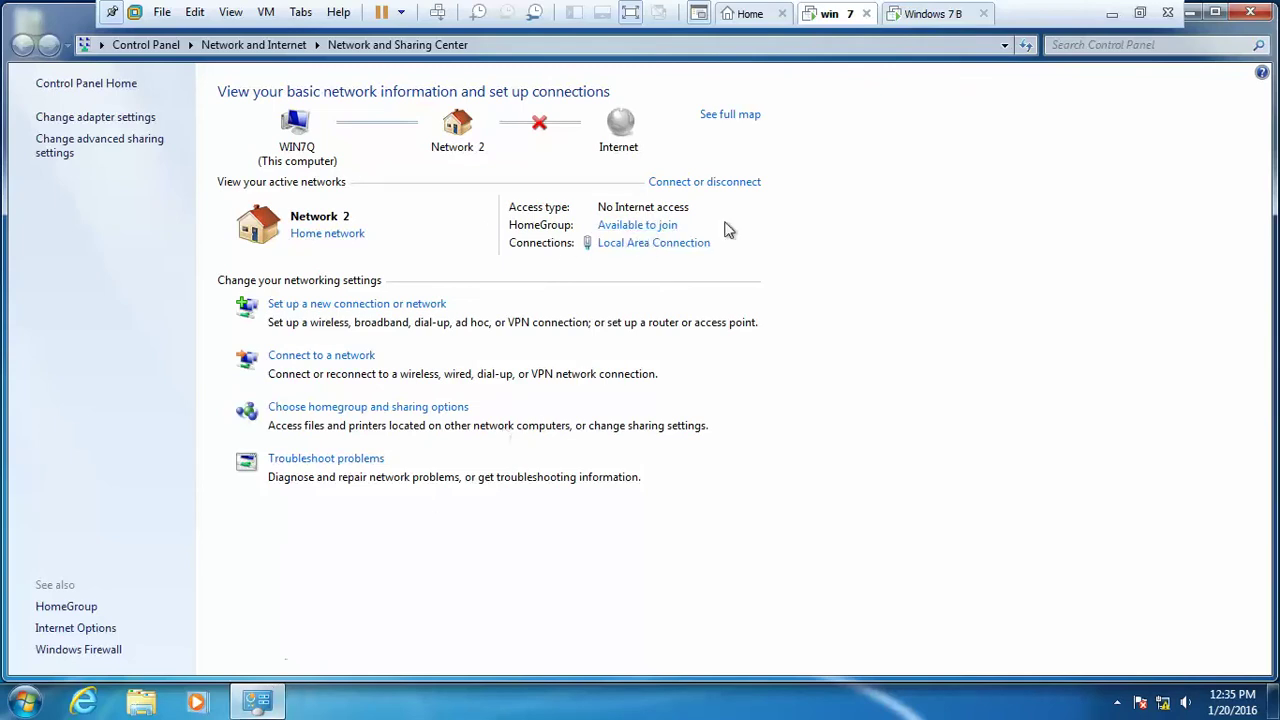
Step: Switch back to the "Windows 7 B" virtual machine and add "in other pc click on availible to join" to the note
left_click(952, 14)
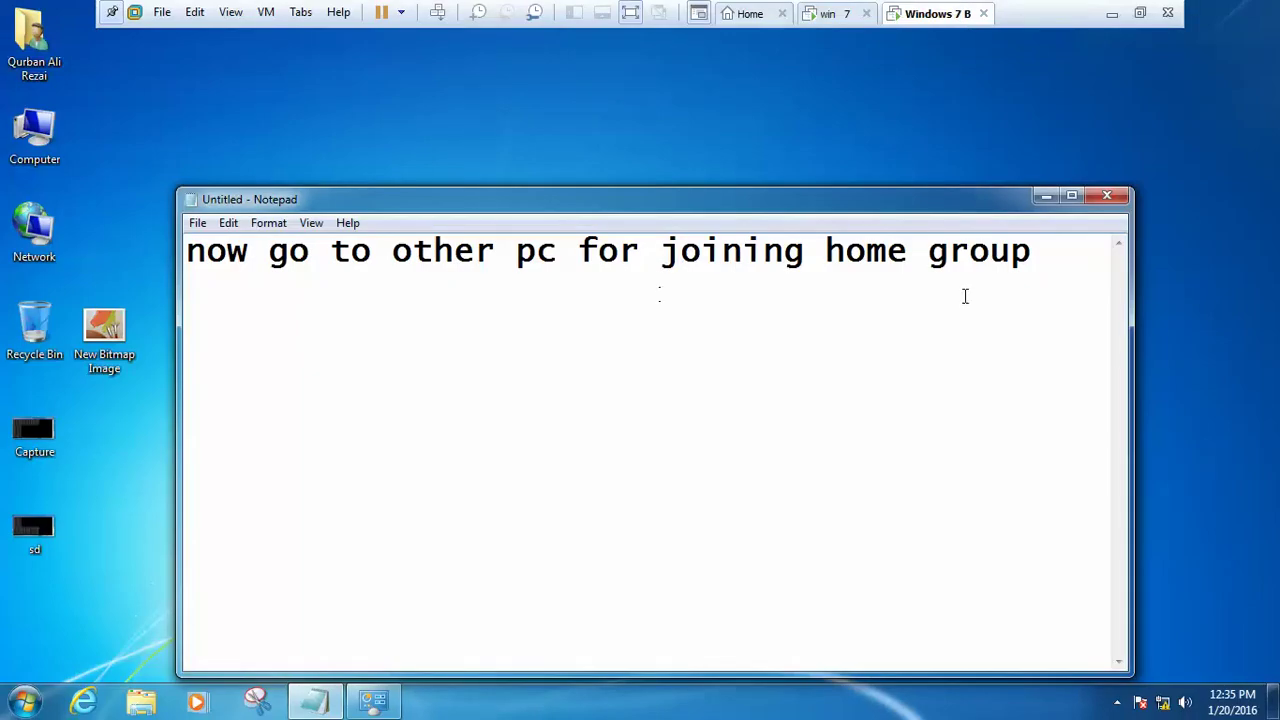
type("in other ")
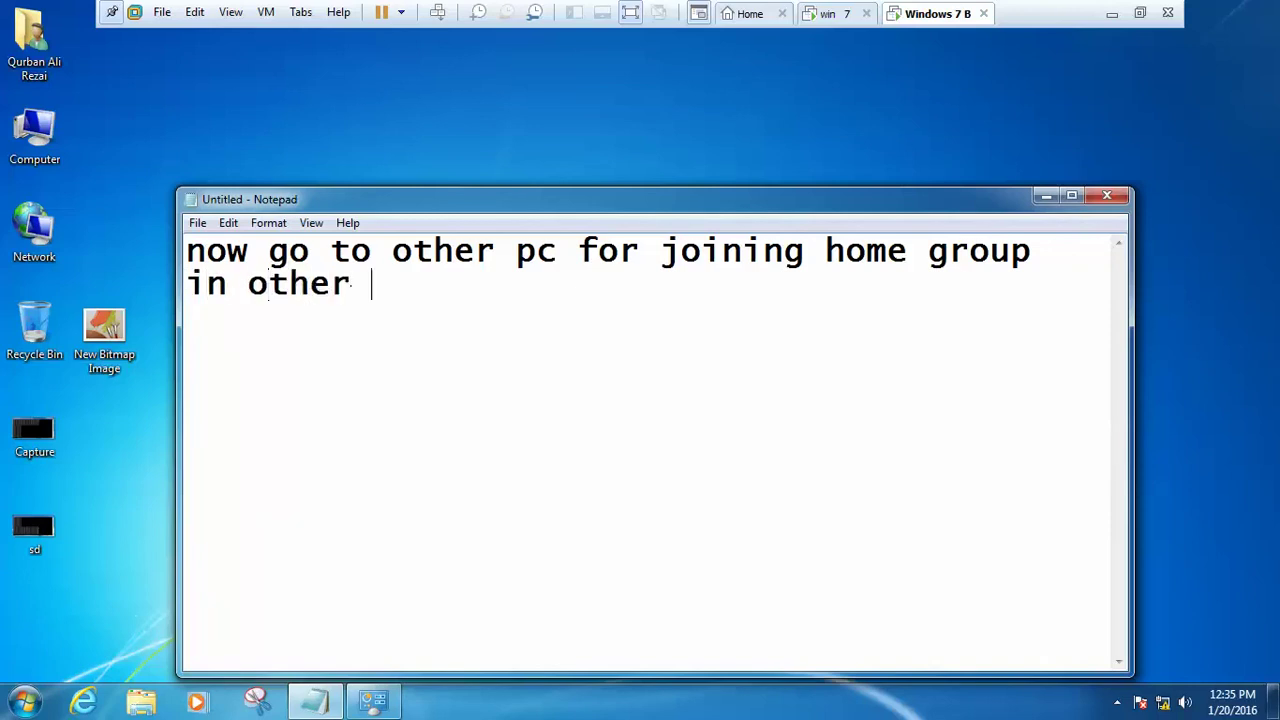
type("pc cl")
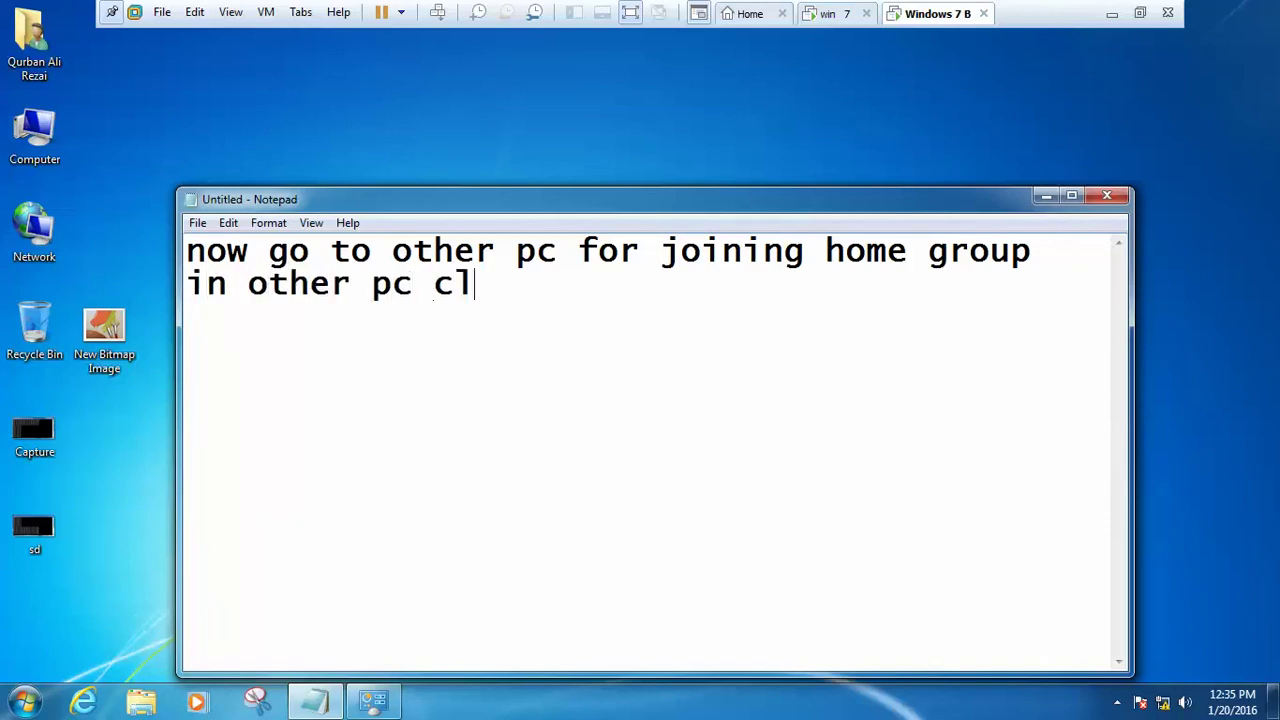
type("ick on ")
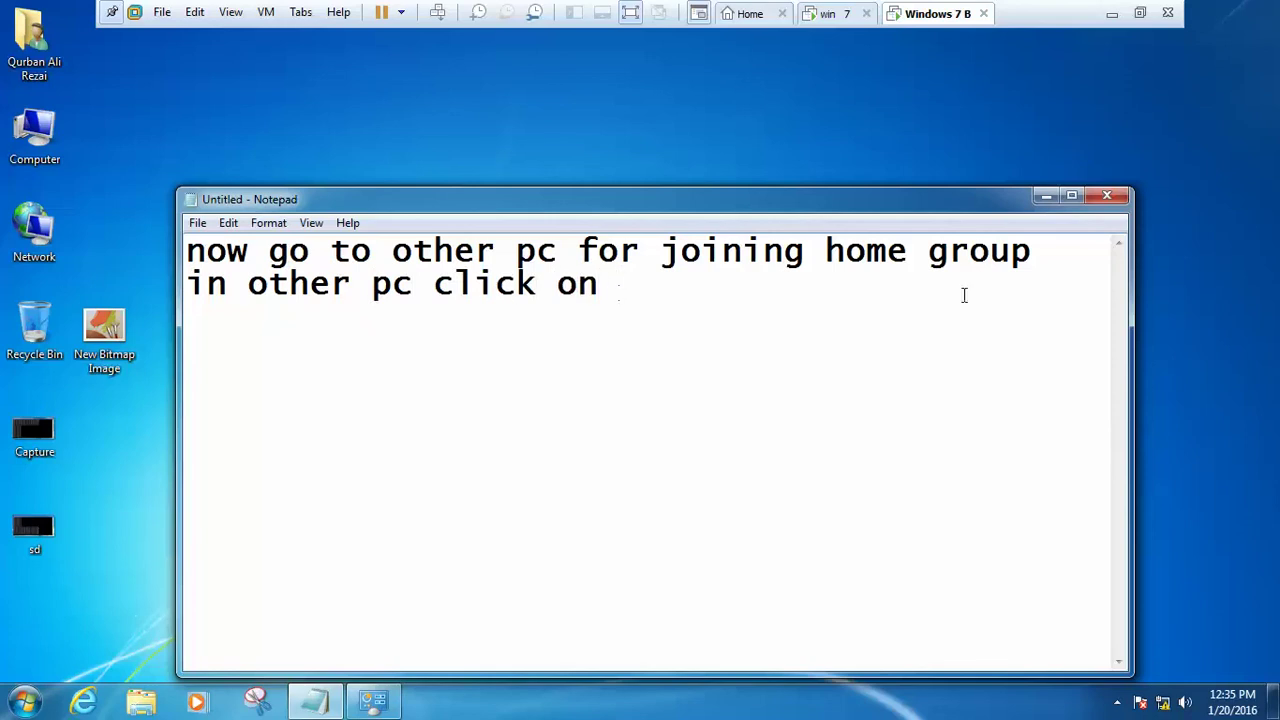
type("availibkl")
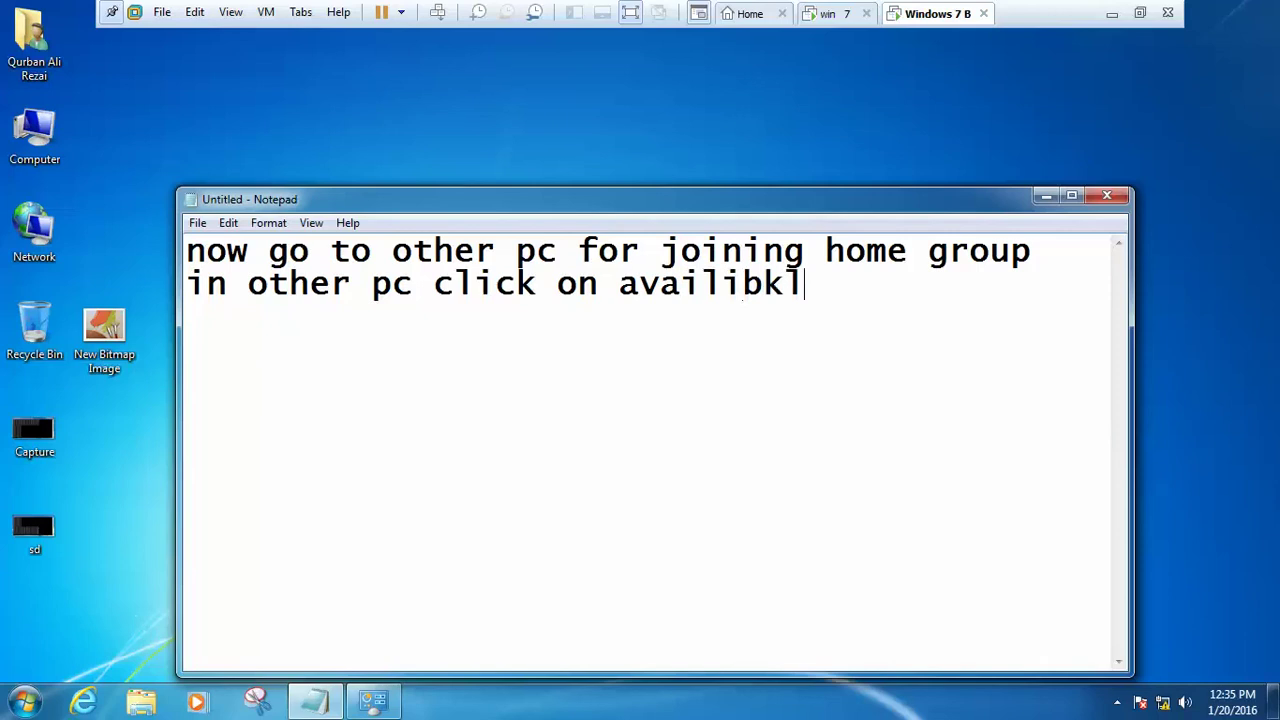
key("BackSpace")
key("BackSpace")
type("le t")
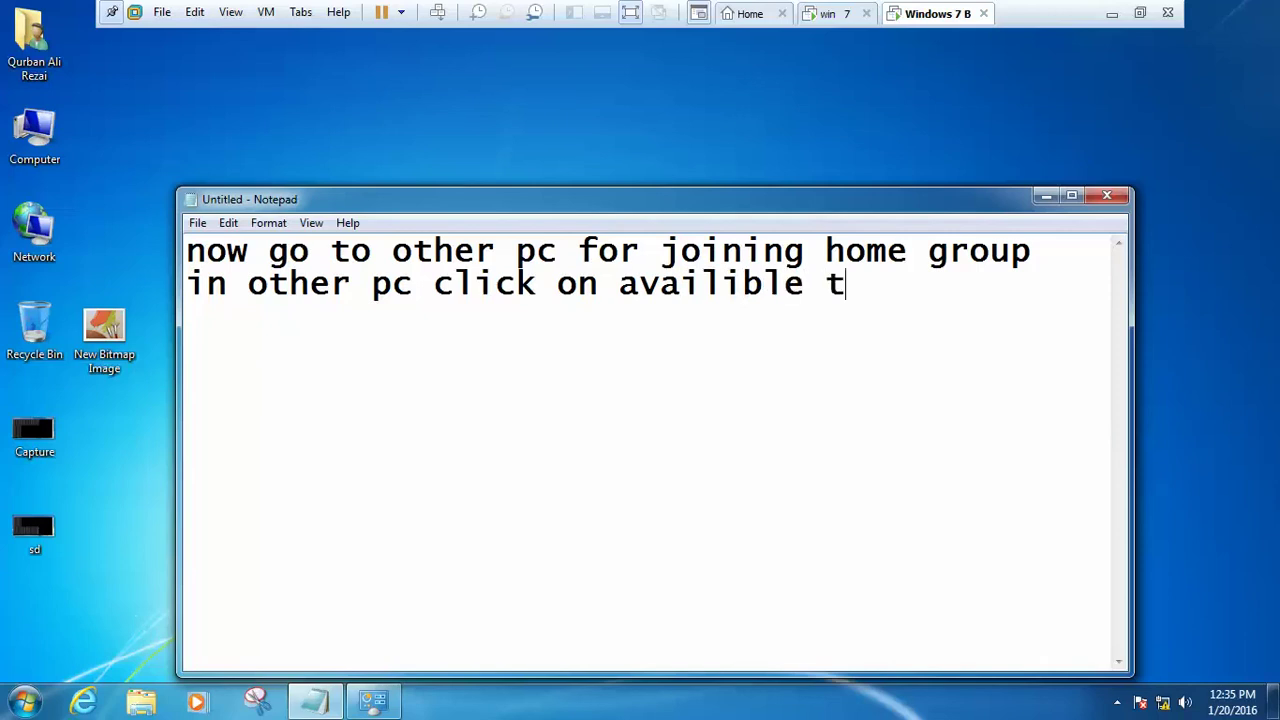
type("o join")
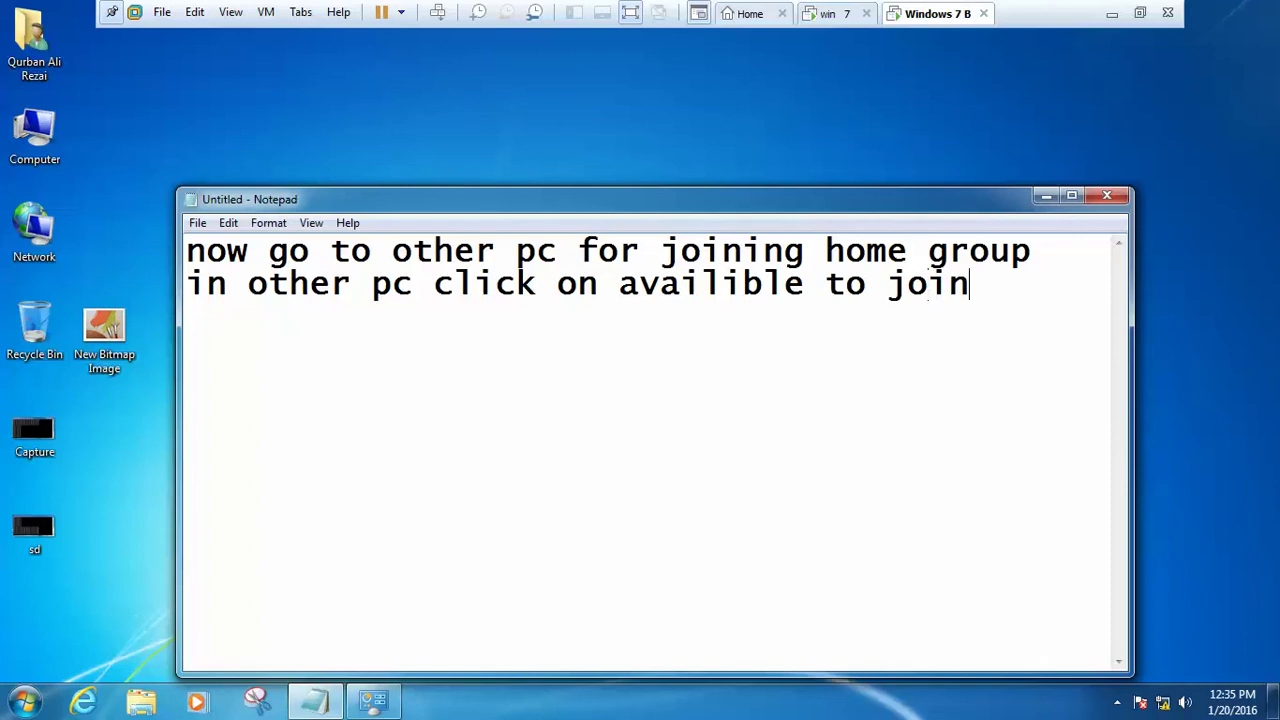